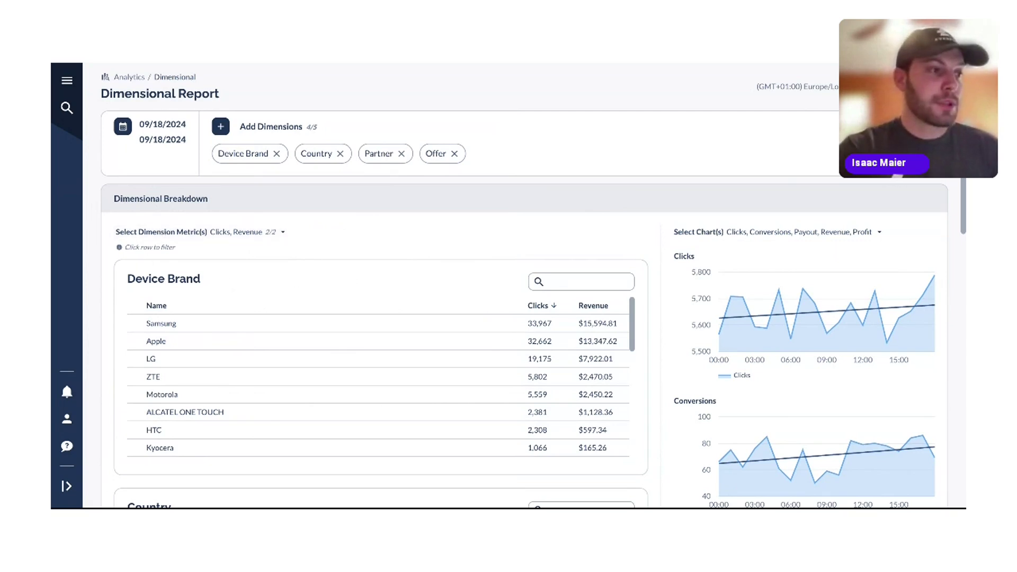
- Set the report's date range to 09/04/2024 through 09/18/2024 and look over the dimension breakdown tables
left_click(173, 152)
left_click(408, 244)
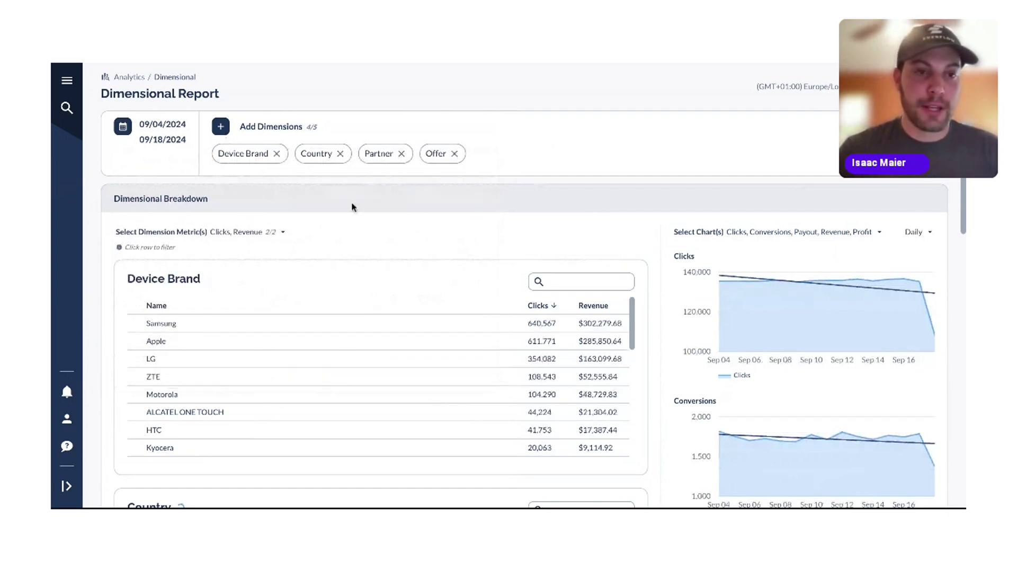
scroll(353, 207, "down", 1)
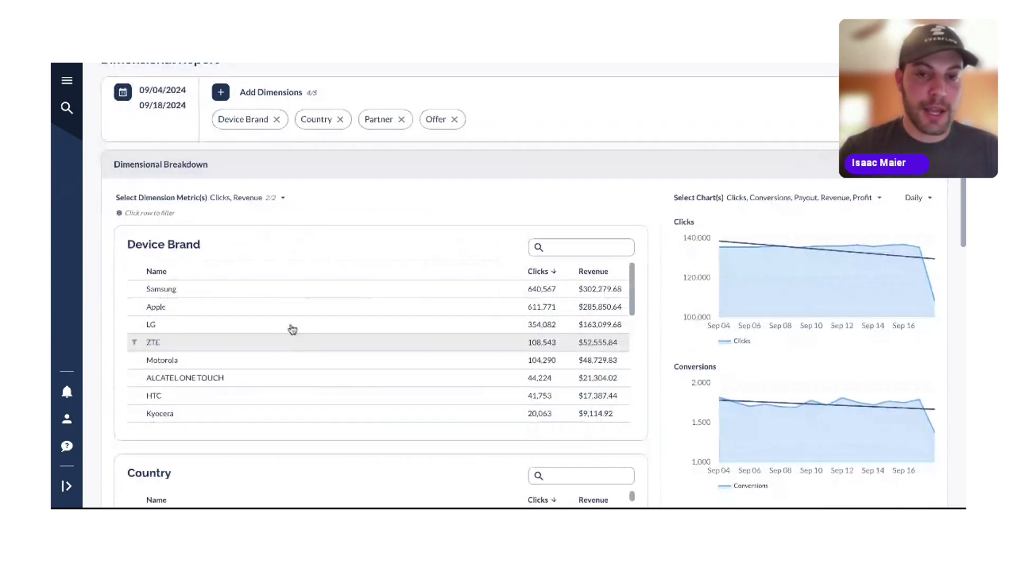
scroll(356, 264, "down", 1)
scroll(366, 238, "down", 3)
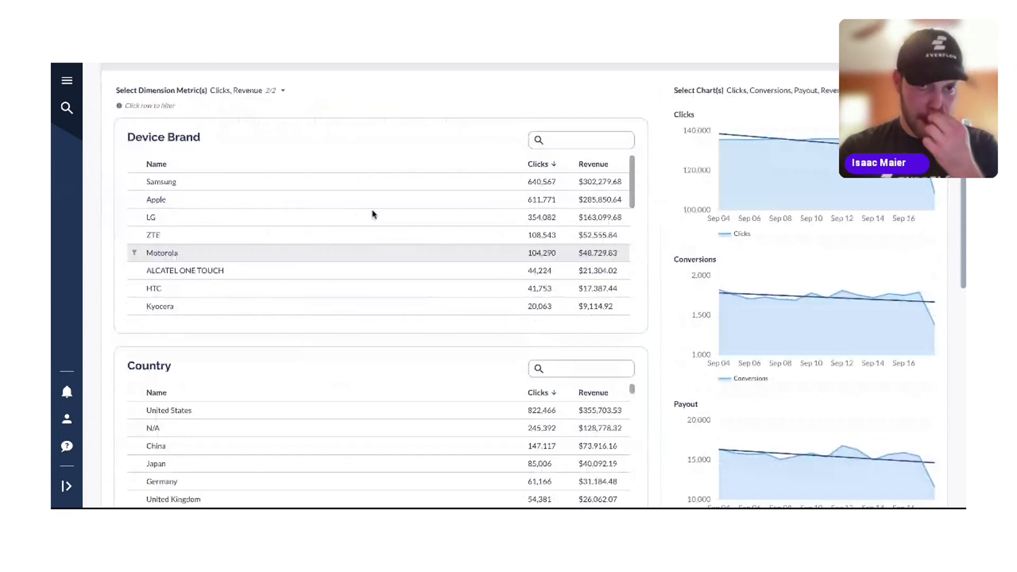
- Review the metrics available for the dimension breakdown, leaving the selection unchanged
scroll(373, 214, "up", 3)
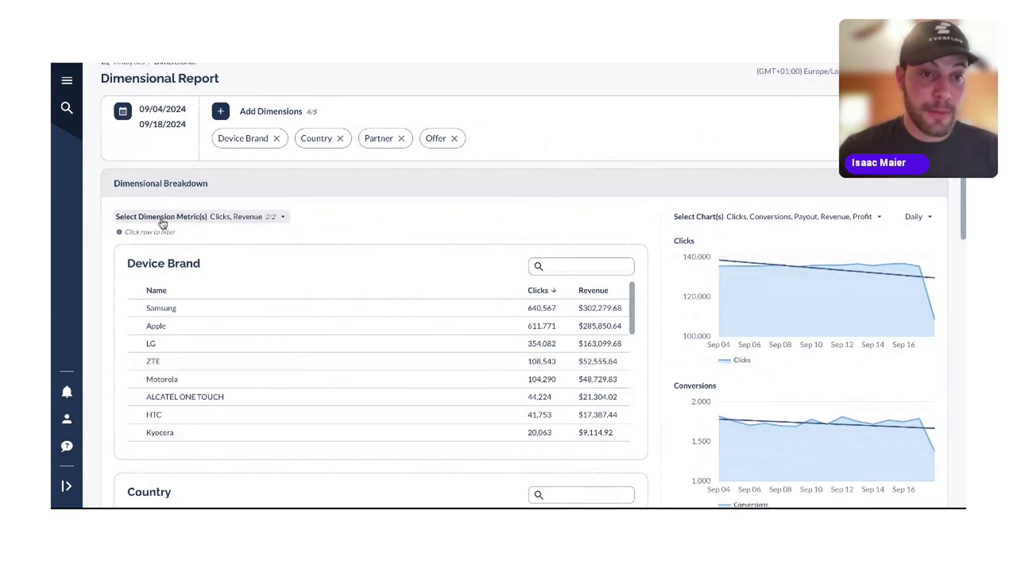
left_click(258, 223)
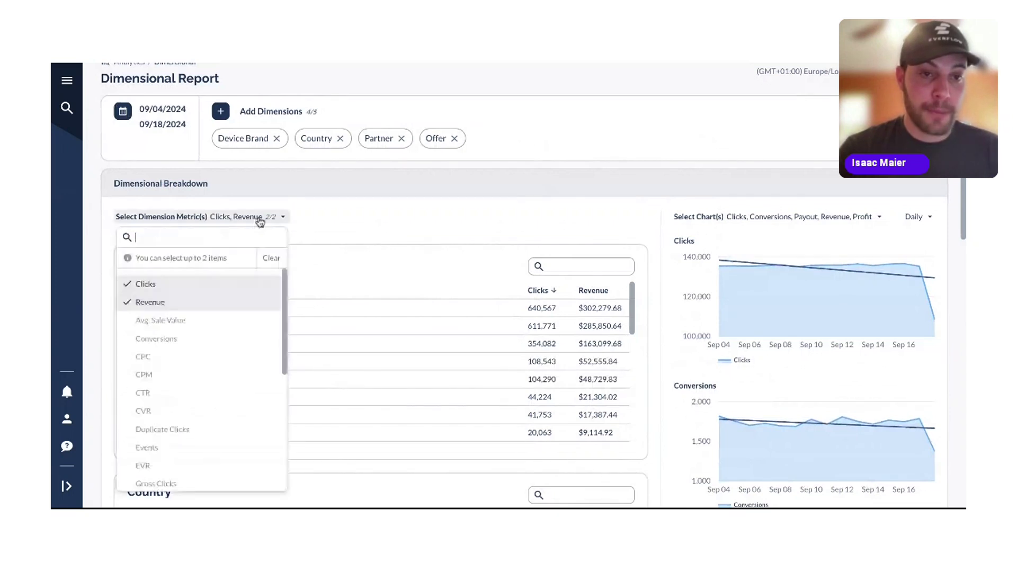
scroll(206, 324, "down", 1)
scroll(206, 324, "down", 3)
scroll(206, 324, "down", 4)
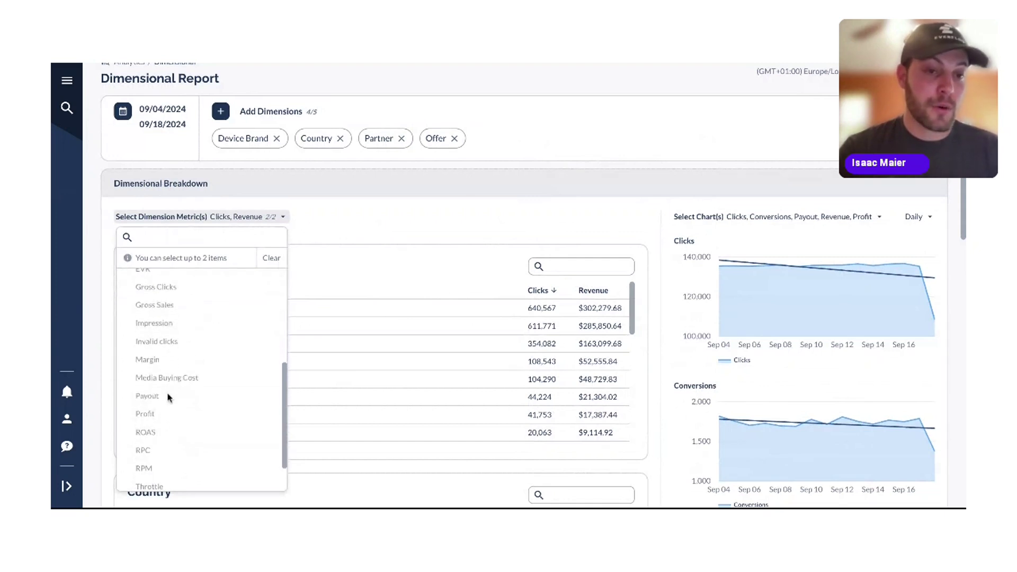
left_click(398, 217)
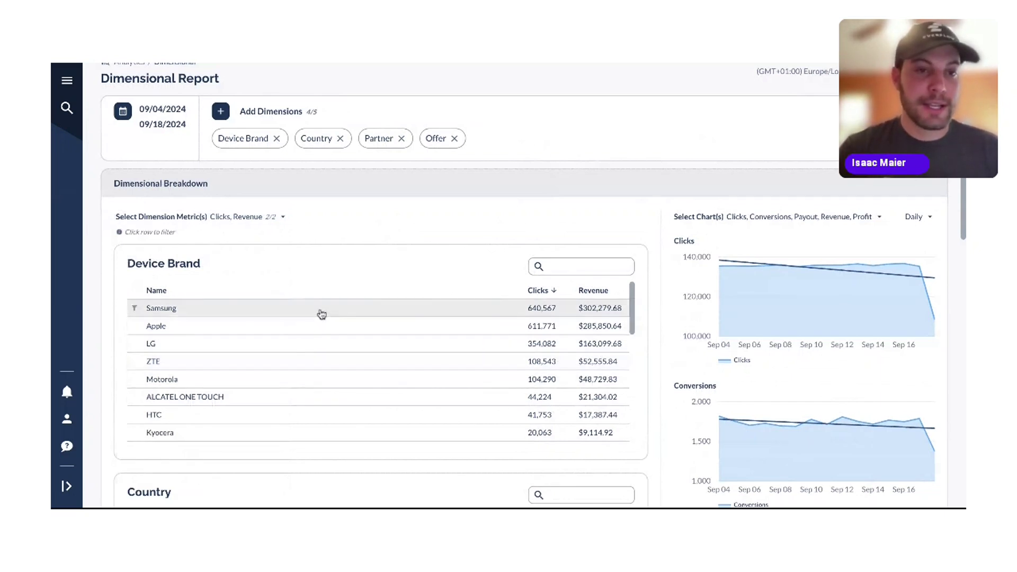
- Look over the Device Brand and Country tables and review the list of dimensions that can be added to the report
scroll(355, 201, "down", 3)
scroll(325, 235, "up", 1)
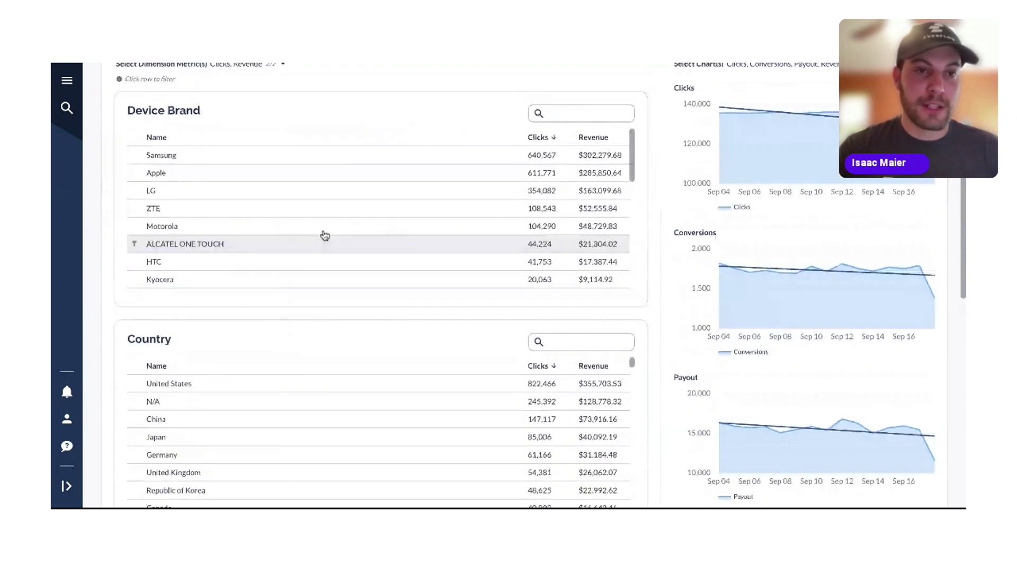
scroll(325, 235, "up", 1)
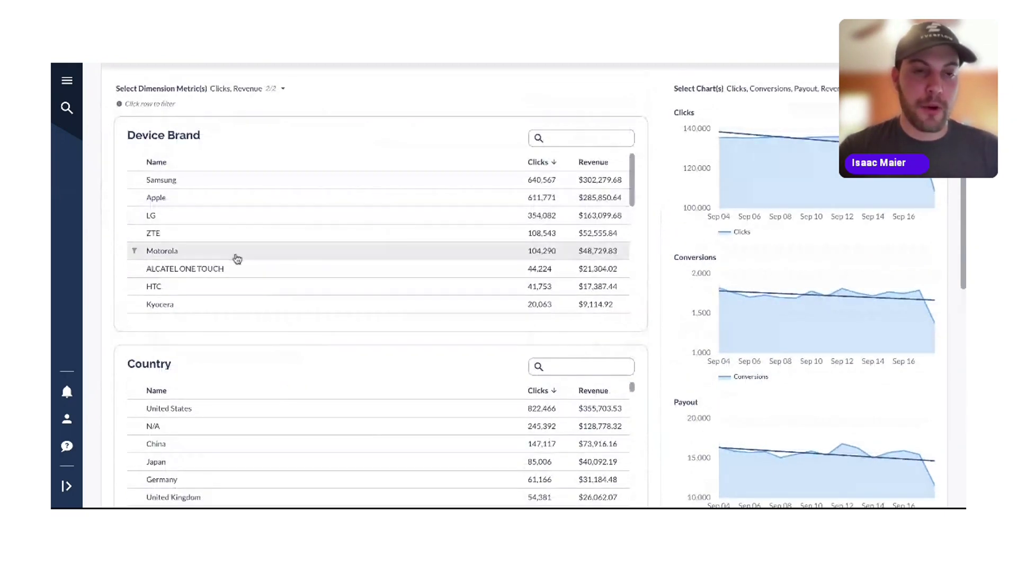
scroll(237, 258, "down", 5)
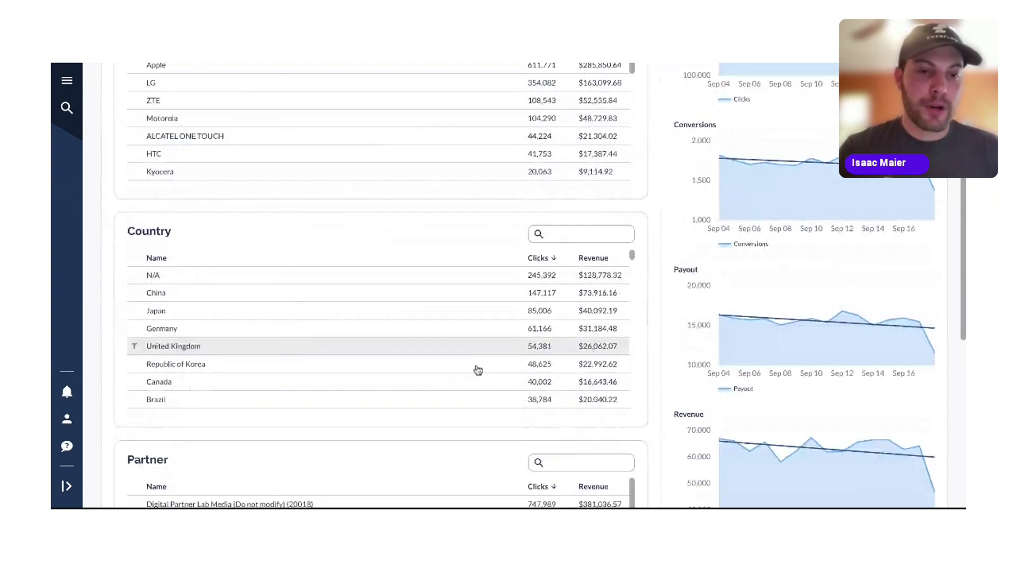
scroll(478, 370, "up", 10)
left_click(222, 127)
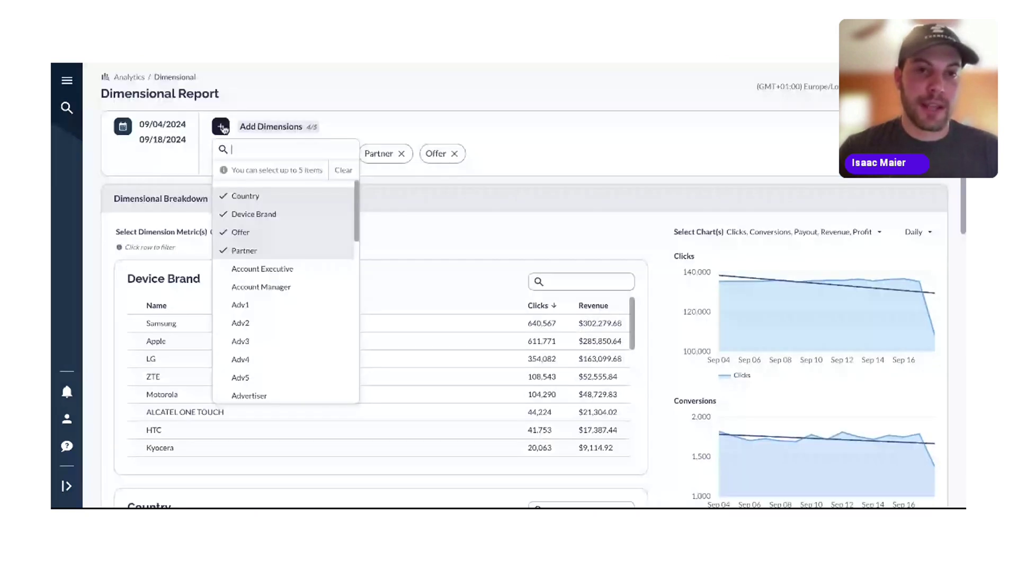
scroll(270, 244, "down", 10)
scroll(270, 245, "up", 8)
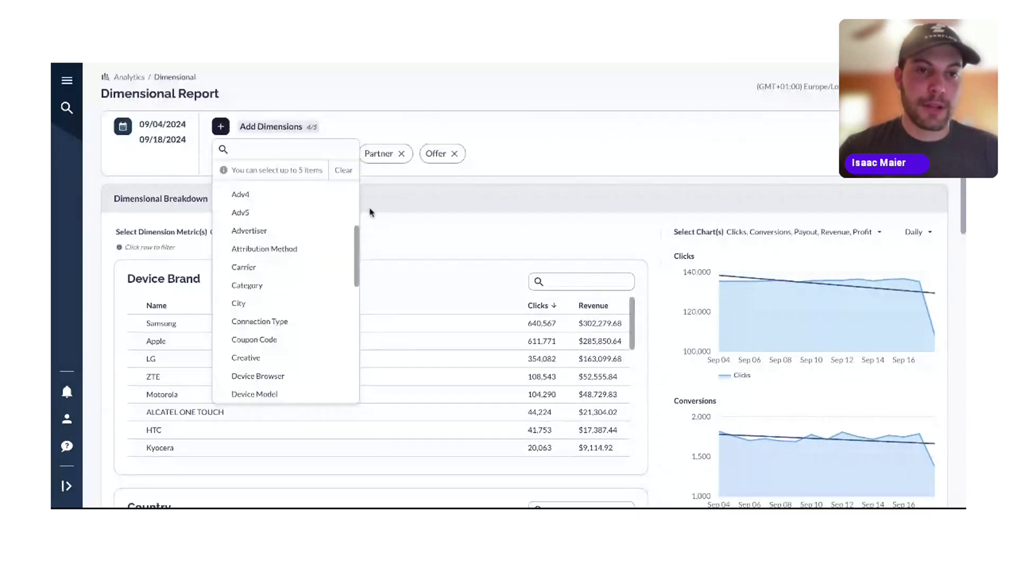
scroll(299, 265, "up", 5)
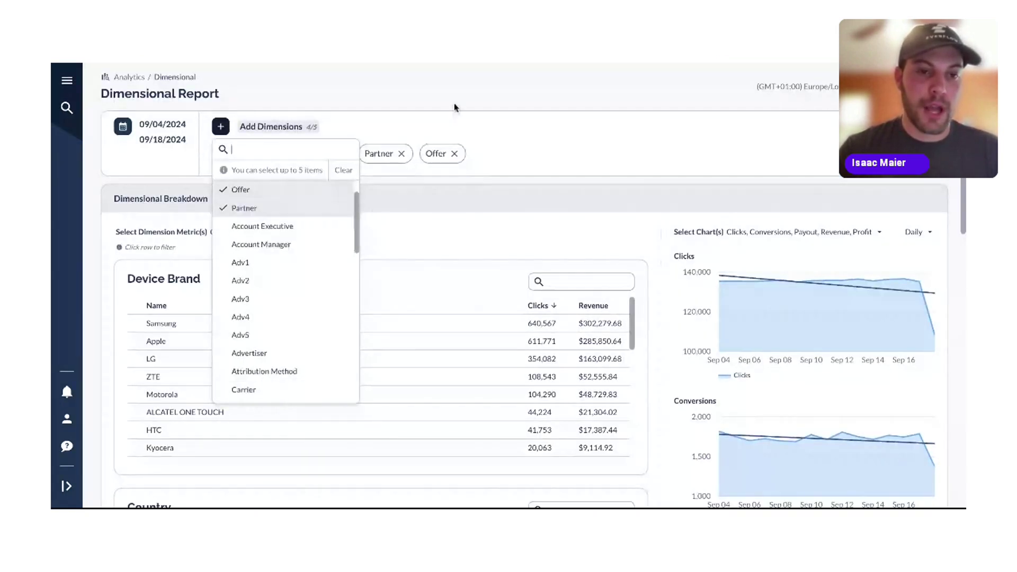
left_click(397, 241)
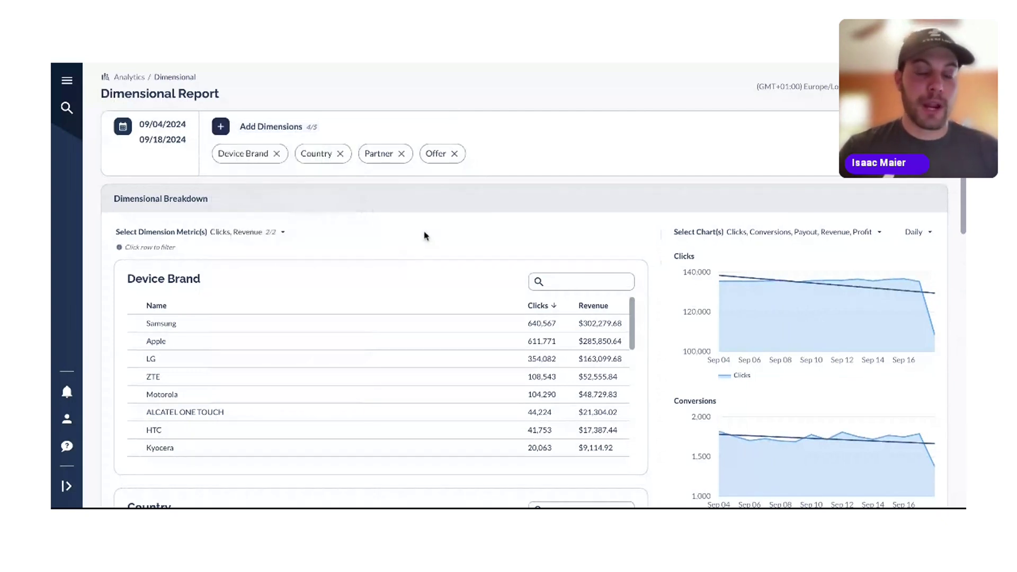
- Filter the dimensional report by the Apple device brand
scroll(424, 235, "down", 1)
scroll(424, 235, "down", 2)
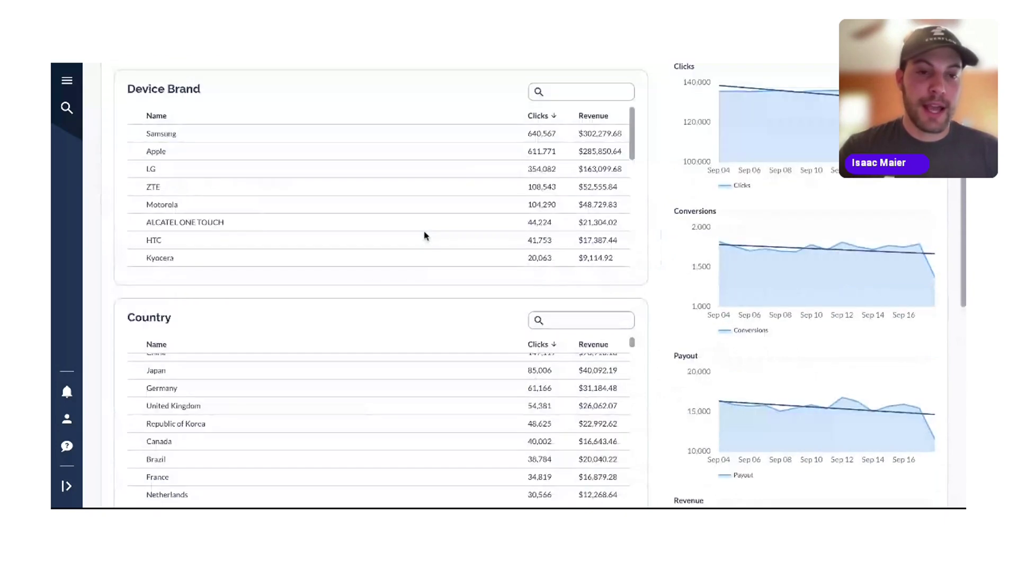
scroll(458, 247, "down", 2)
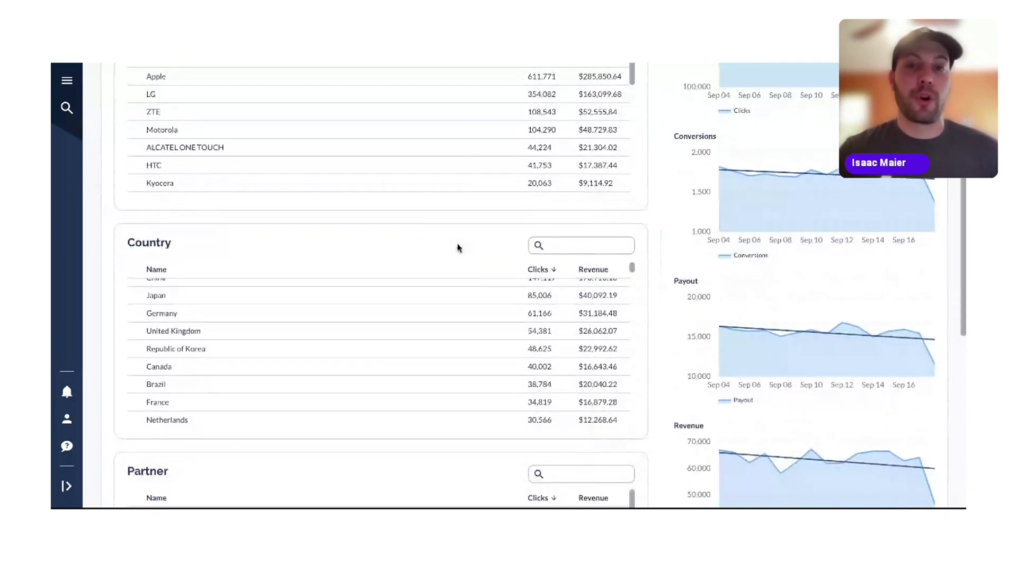
scroll(458, 247, "down", 3)
scroll(449, 268, "up", 5)
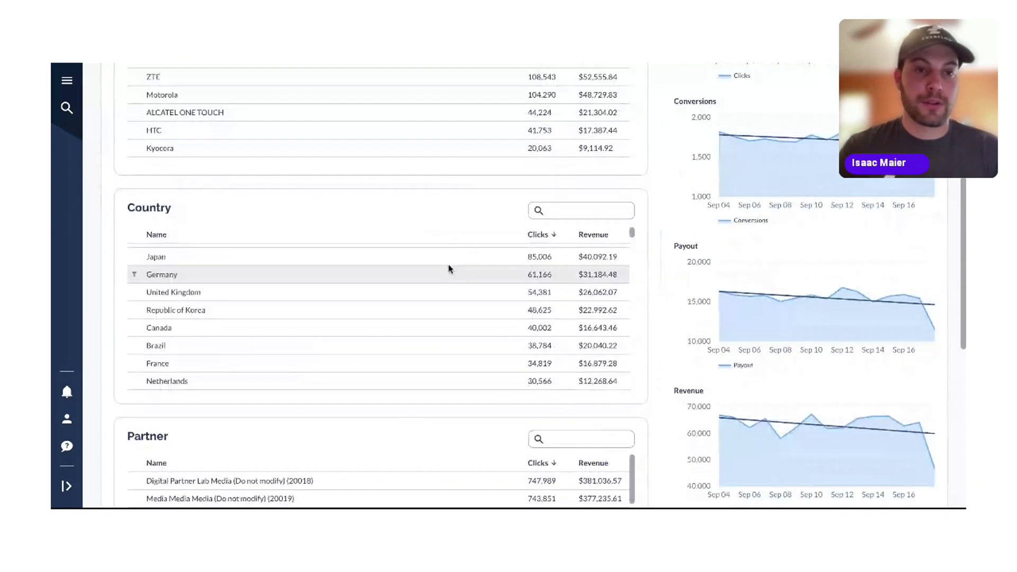
scroll(450, 271, "up", 2)
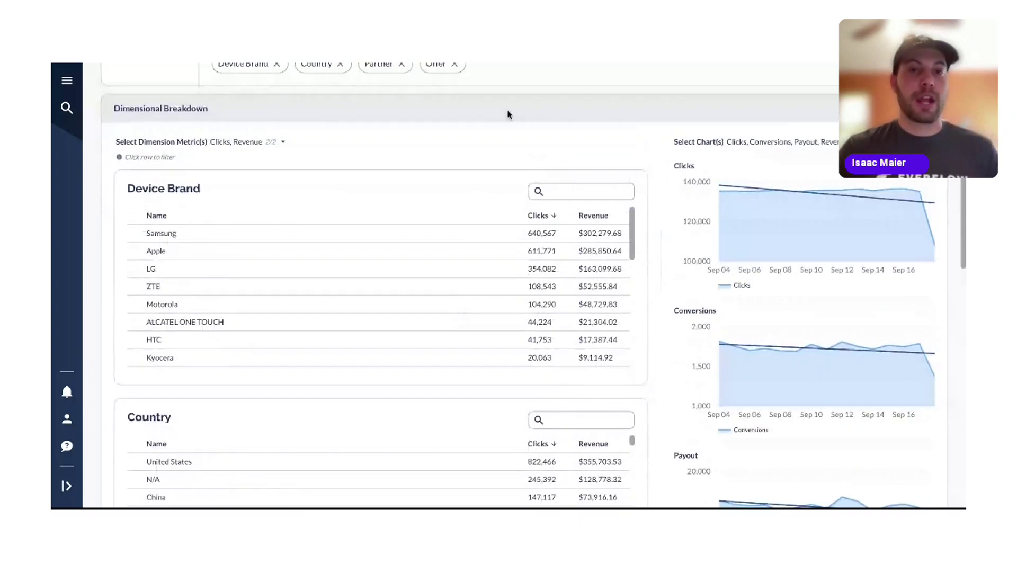
scroll(486, 152, "down", 1)
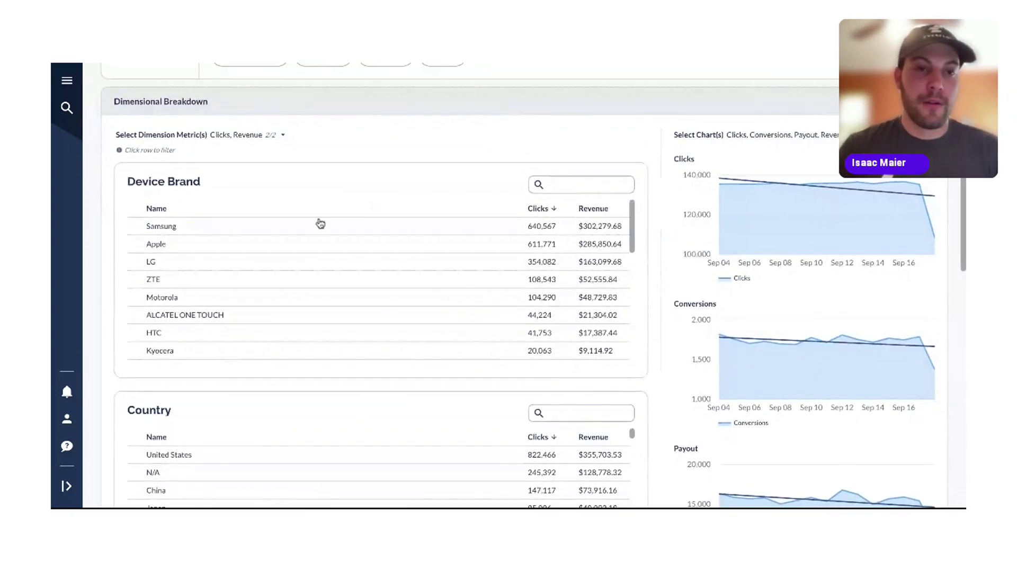
left_click(135, 246)
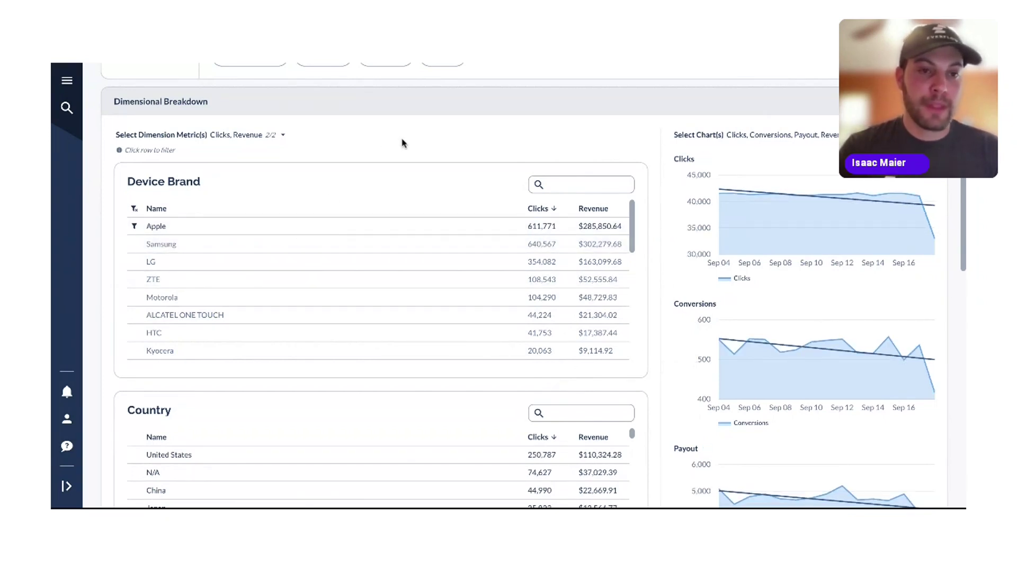
- Examine the Country, Partner and Offer breakdowns for Apple devices
scroll(421, 164, "down", 1)
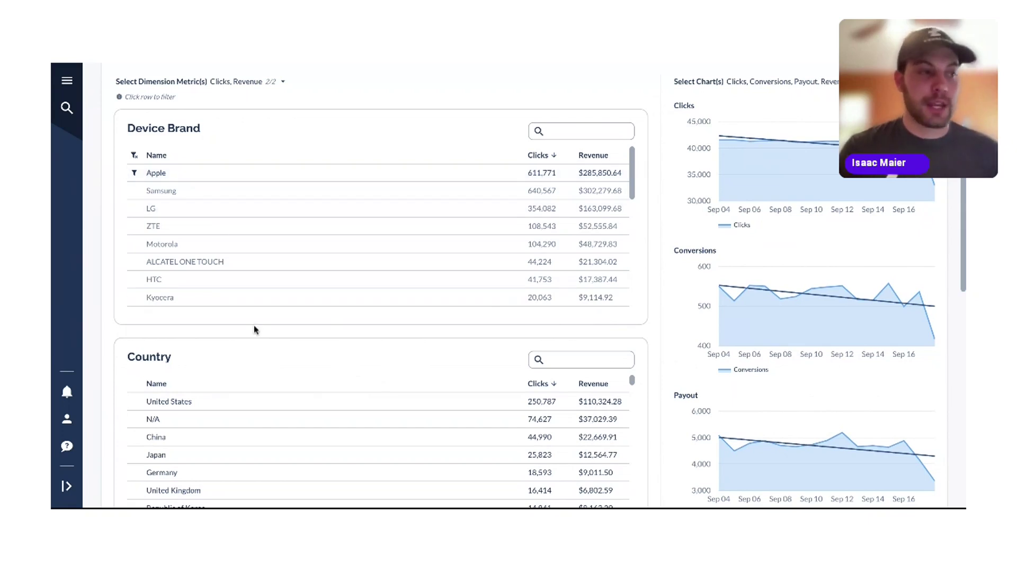
scroll(300, 339, "down", 1)
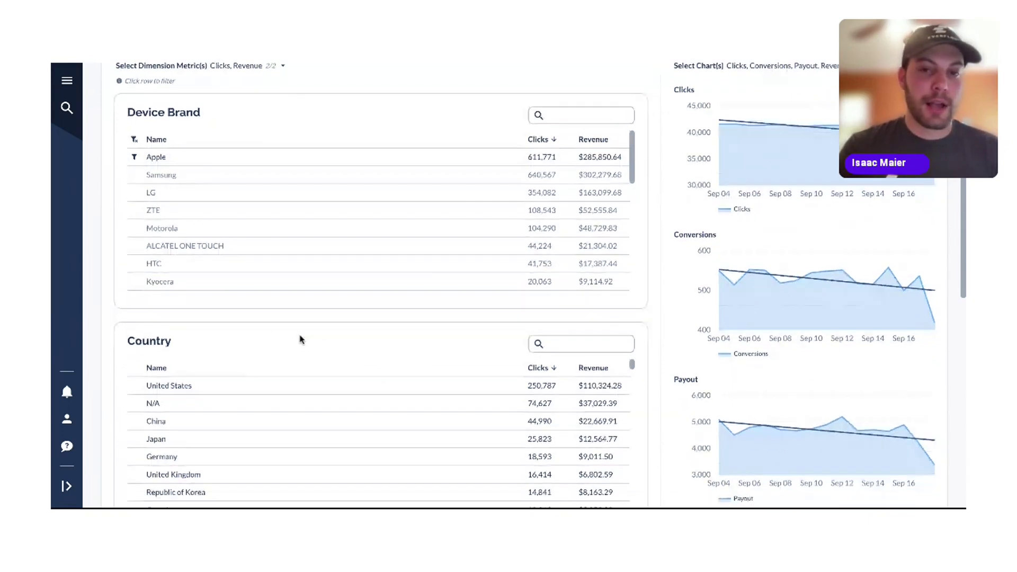
scroll(301, 339, "down", 2)
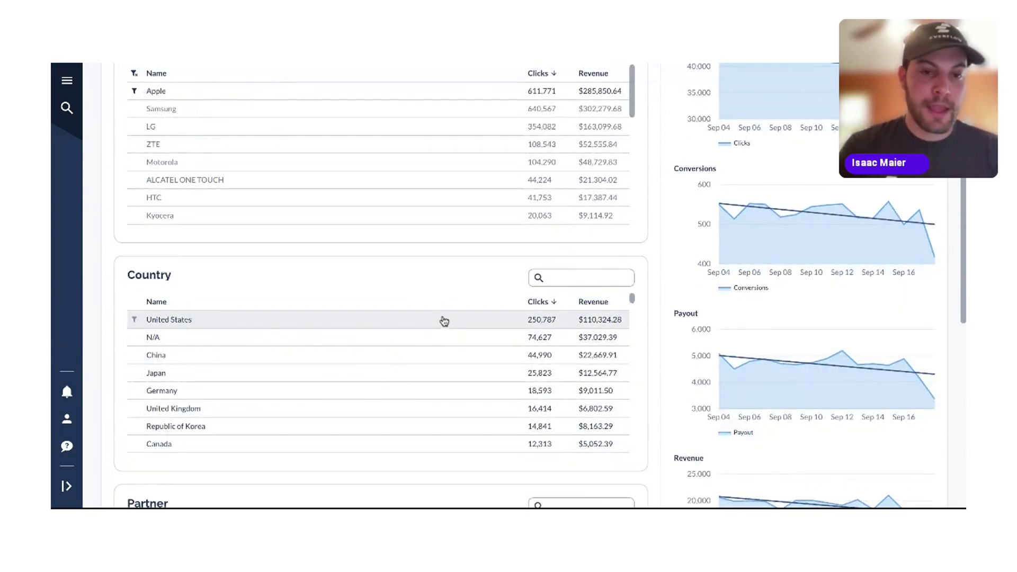
scroll(444, 324, "down", 4)
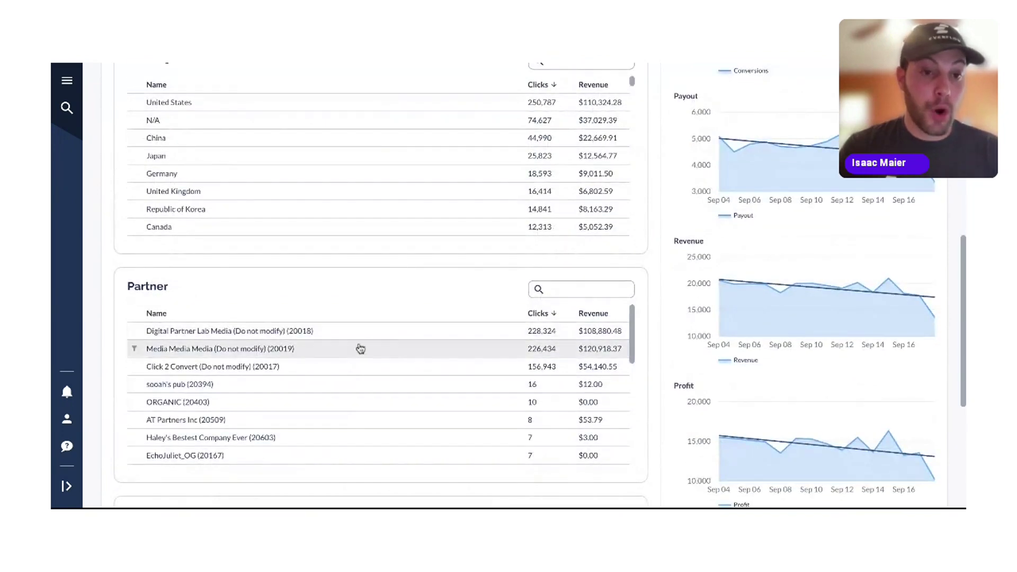
scroll(447, 268, "down", 6)
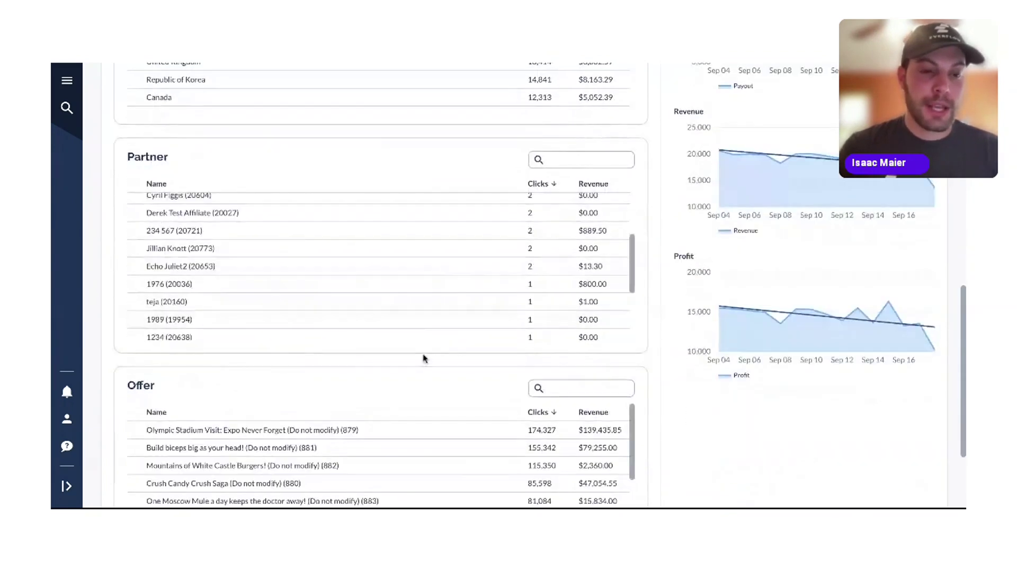
scroll(423, 359, "down", 2)
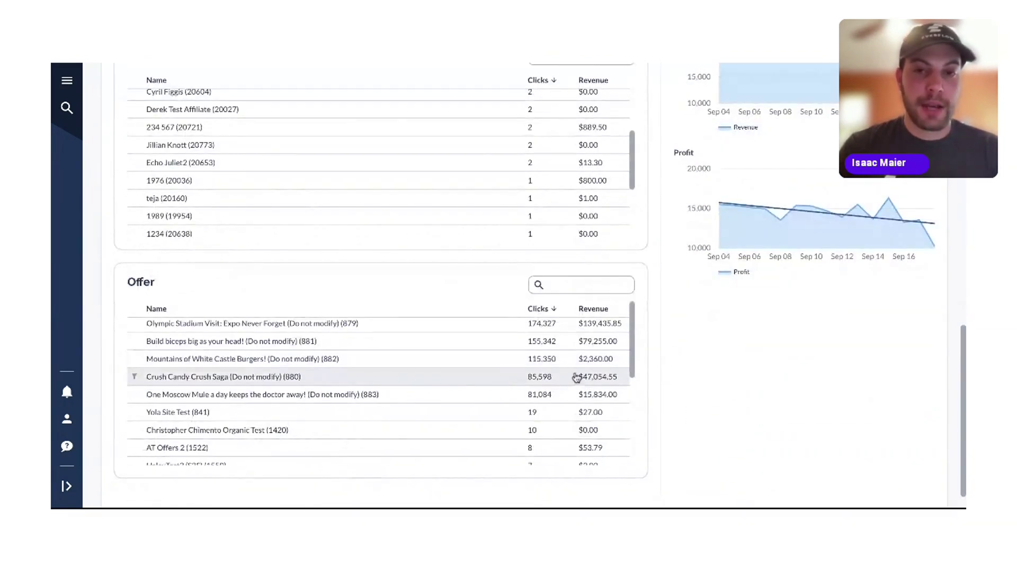
- Remove the Apple device brand filter and filter the report by the partner Digital Partner Lab Media
scroll(576, 377, "up", 10)
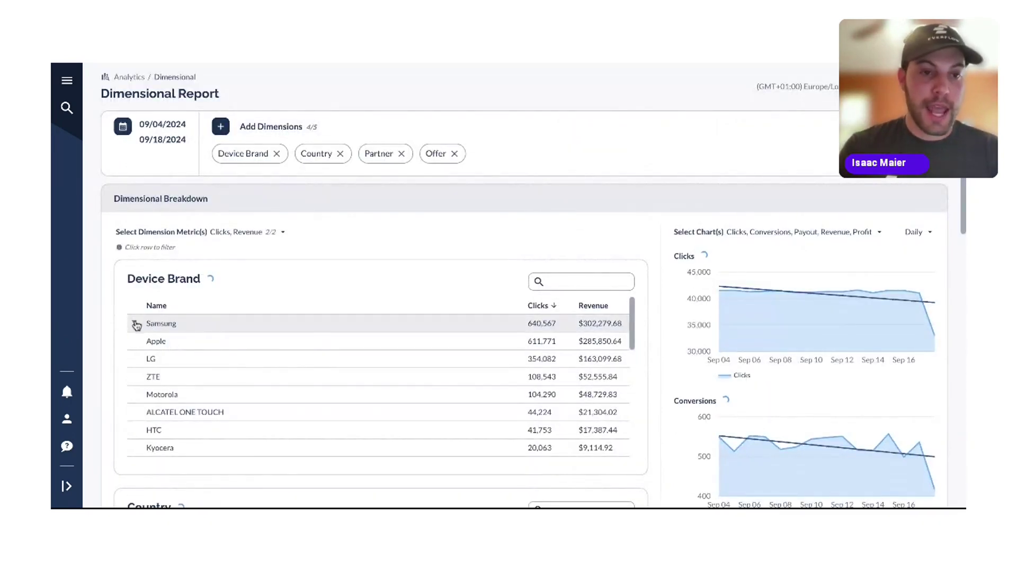
left_click(135, 324)
scroll(254, 302, "down", 3)
scroll(313, 243, "down", 6)
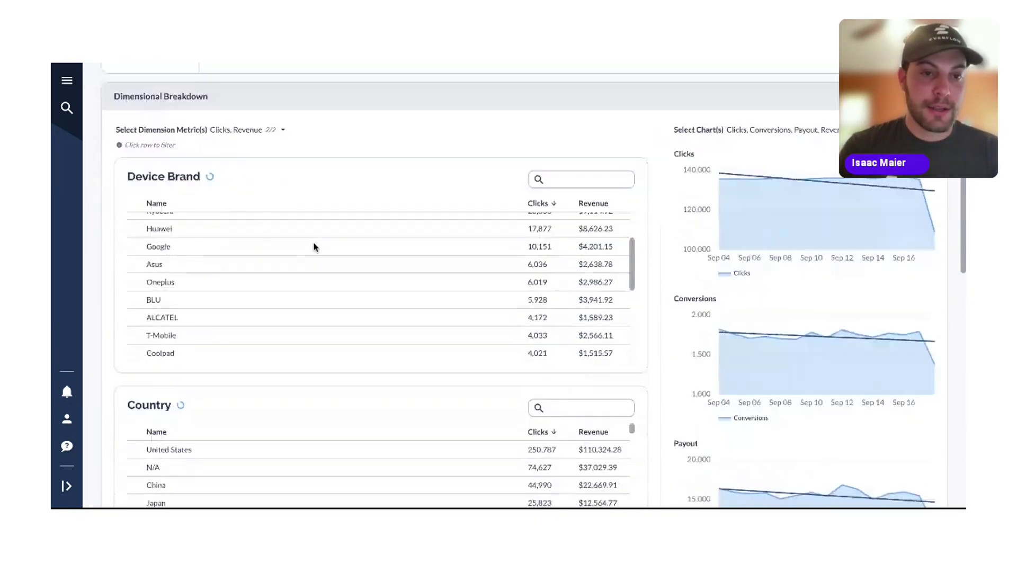
scroll(318, 286, "down", 5)
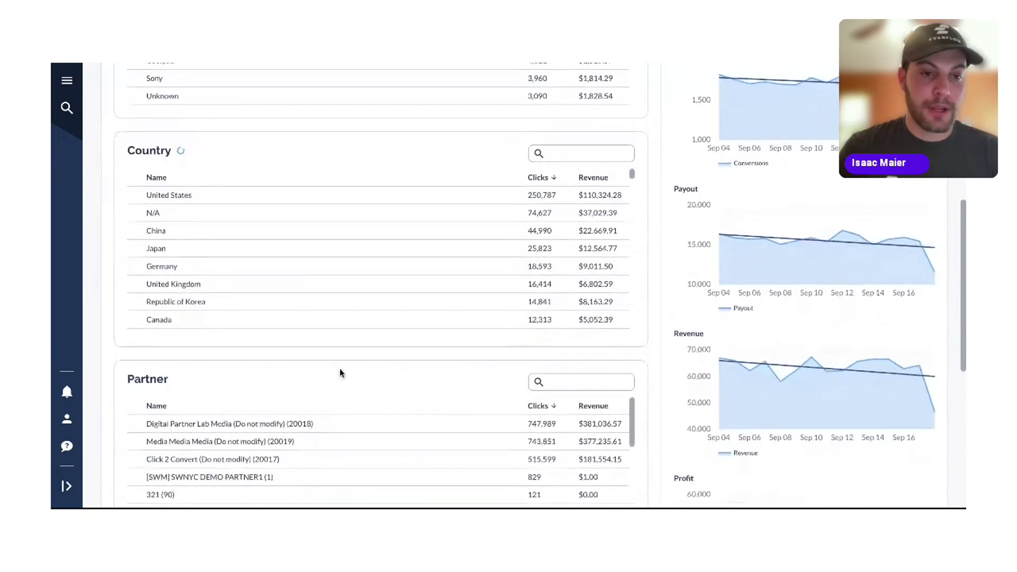
left_click(134, 386)
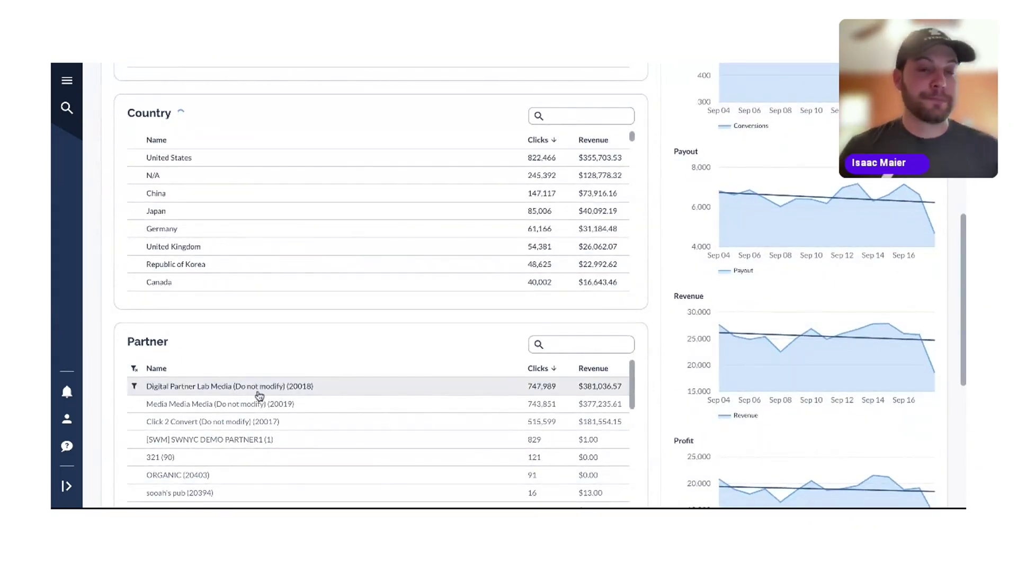
- Examine the Offer, Country and Device Brand breakdowns for the filtered partner
scroll(317, 335, "down", 7)
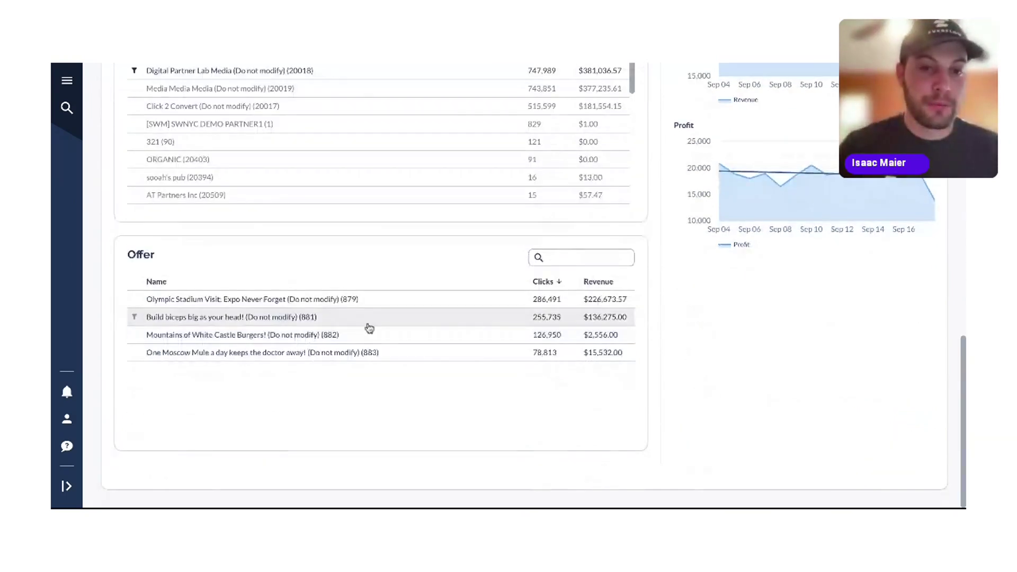
scroll(369, 328, "up", 1)
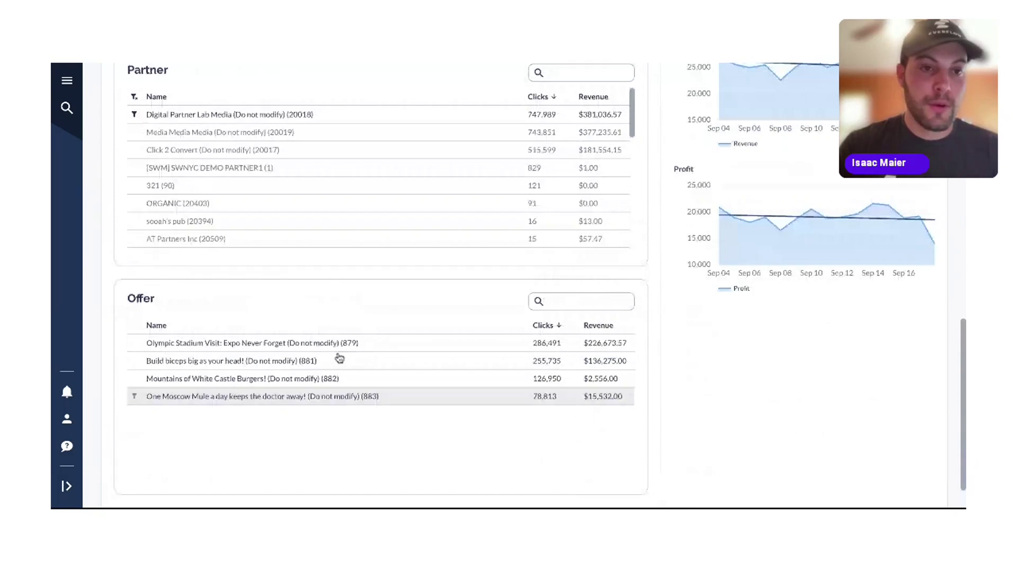
scroll(285, 287, "up", 9)
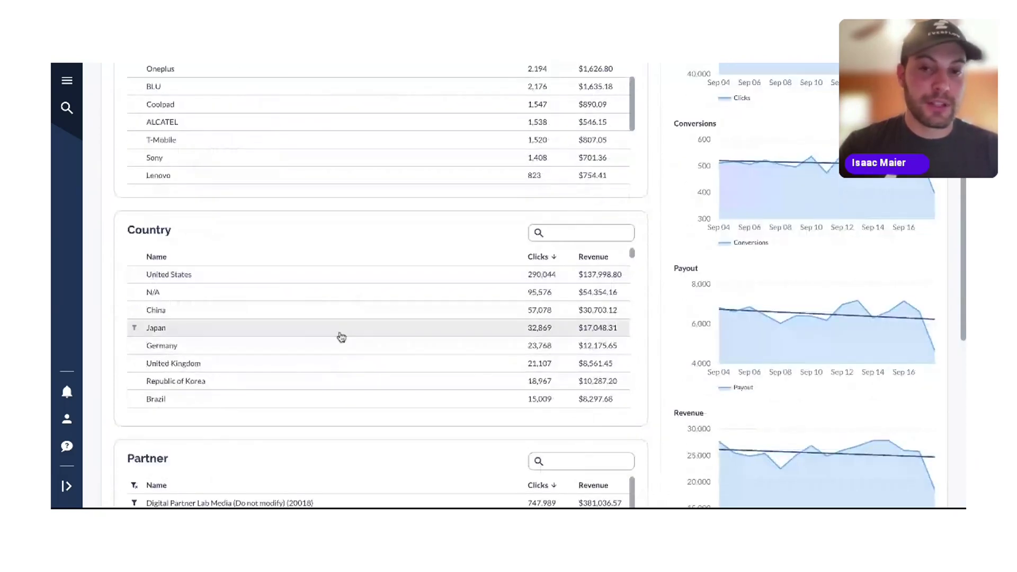
scroll(341, 337, "up", 1)
scroll(314, 381, "up", 3)
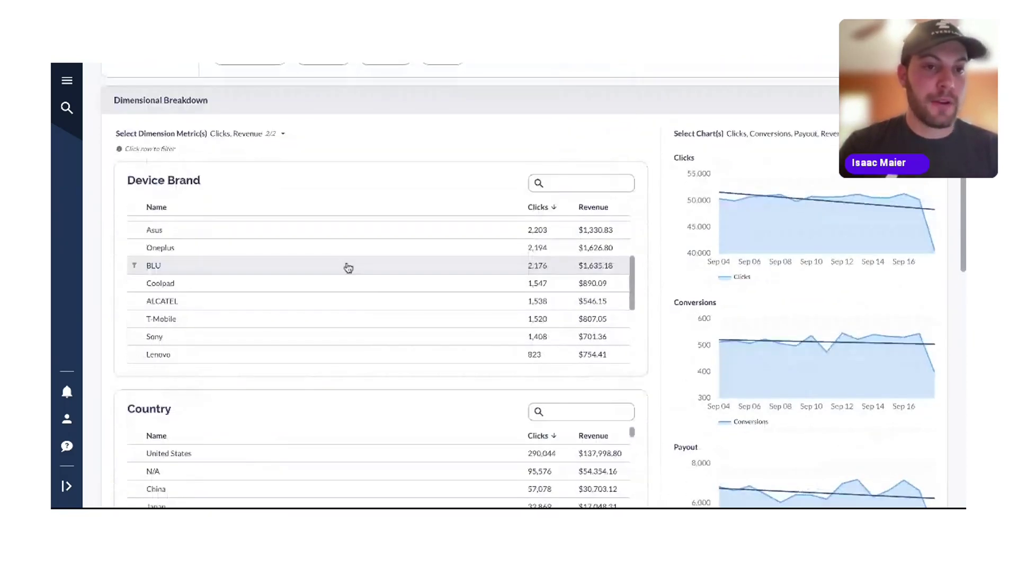
scroll(348, 267, "up", 5)
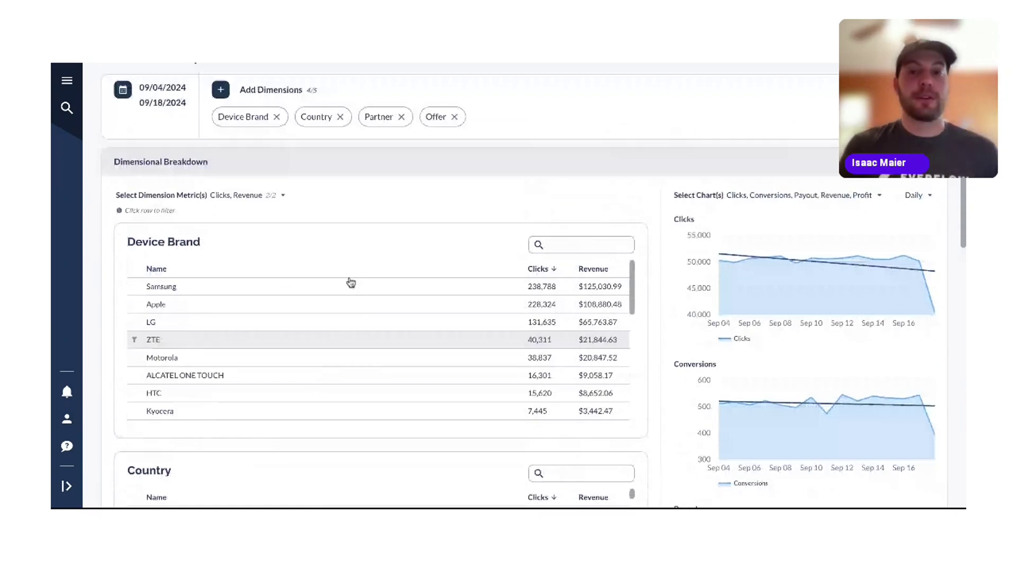
- Filter the dimensional report by the country China and remove the Digital Partner Lab Media partner filter
scroll(351, 282, "up", 1)
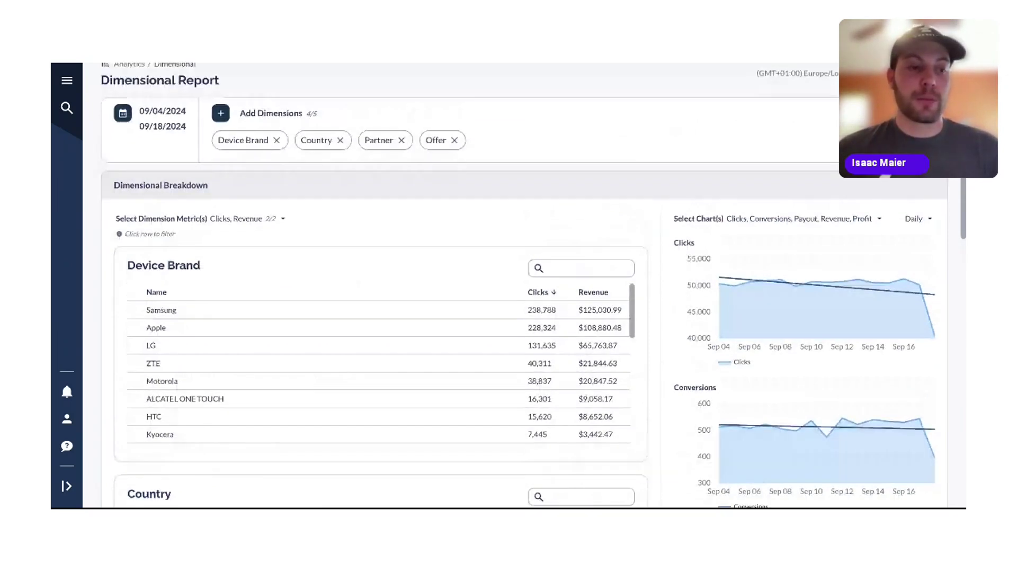
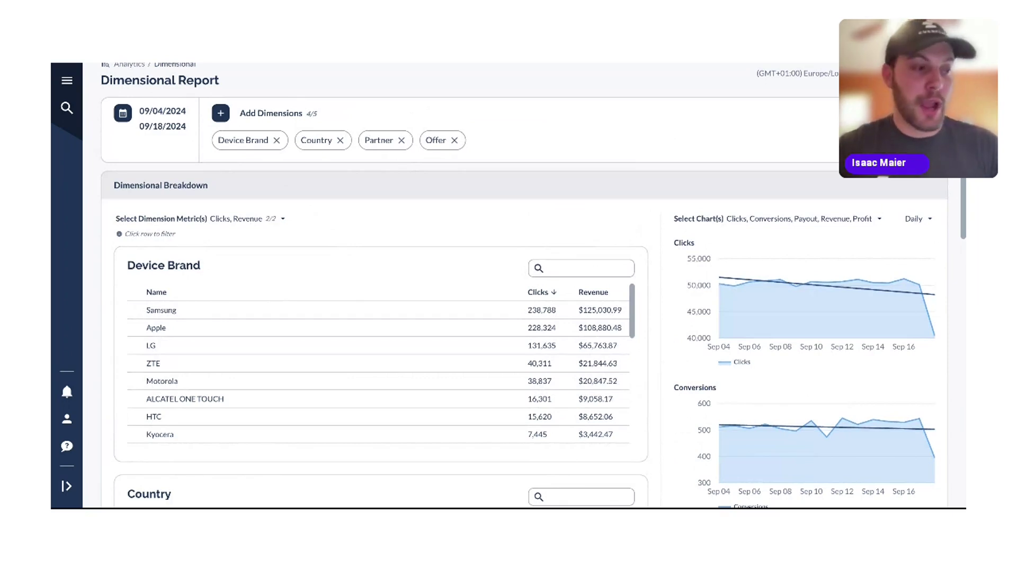
scroll(773, 394, "down", 1)
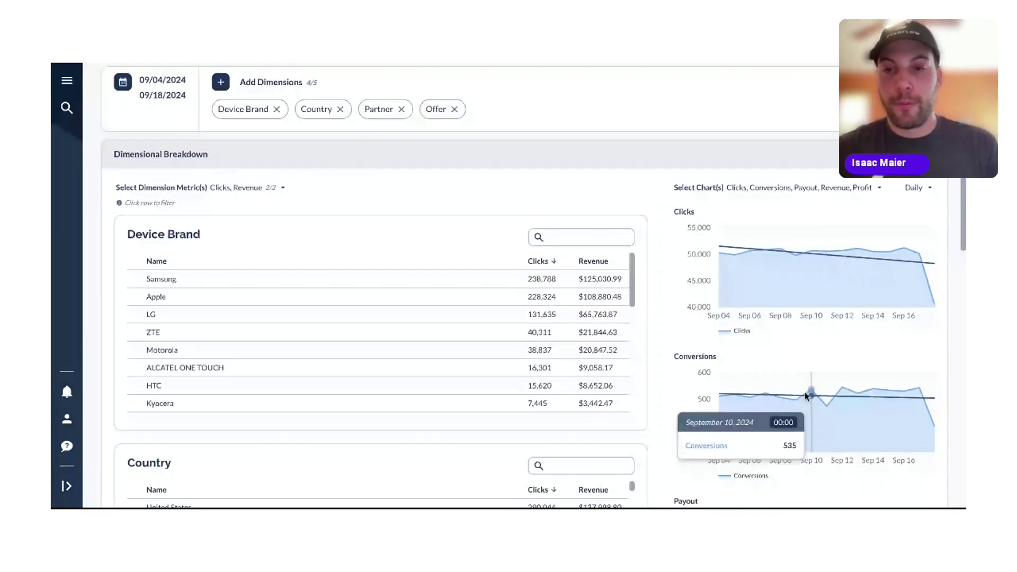
scroll(805, 395, "down", 4)
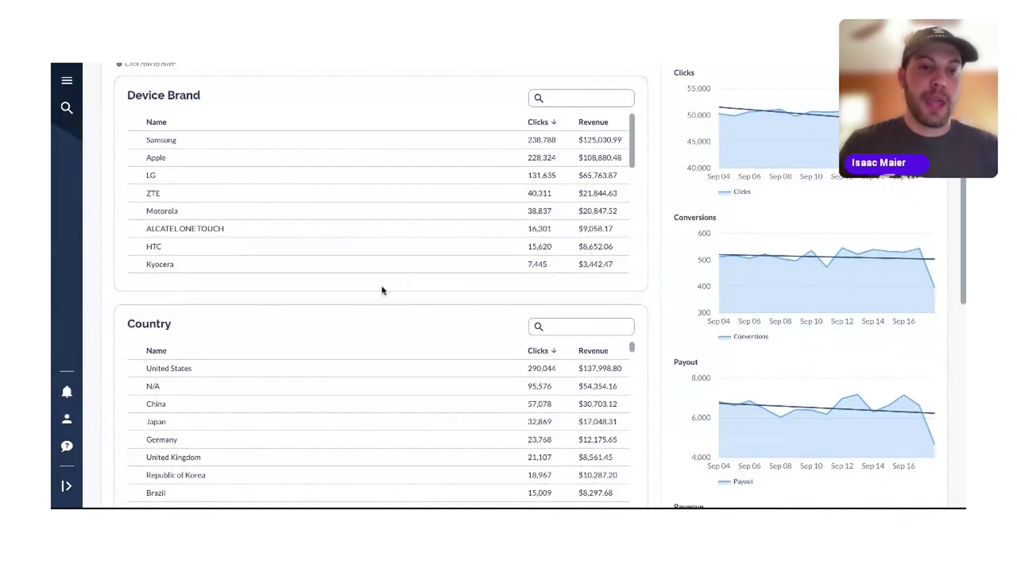
scroll(277, 290, "down", 4)
scroll(236, 291, "down", 1)
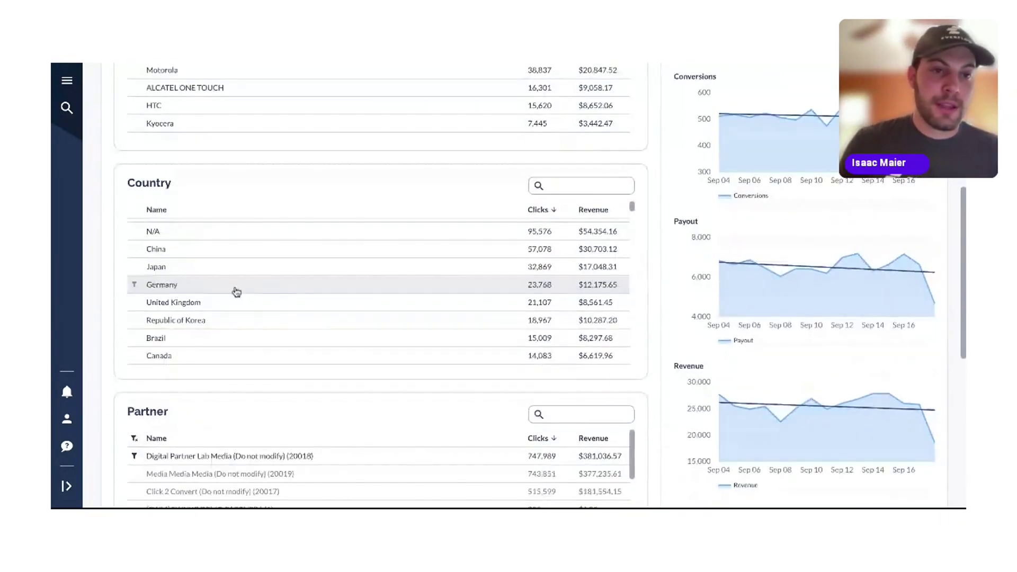
left_click(136, 250)
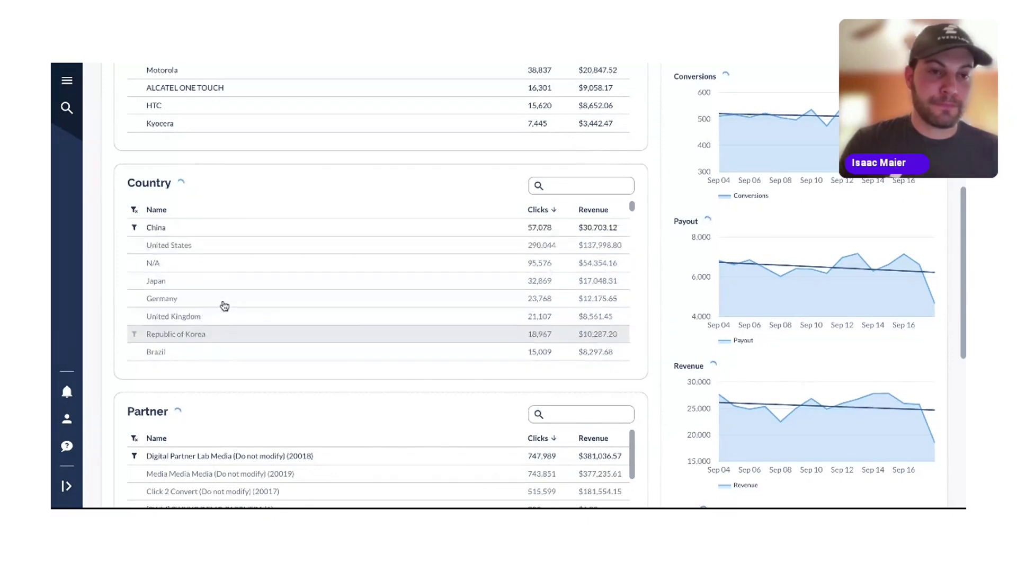
scroll(224, 305, "up", 1)
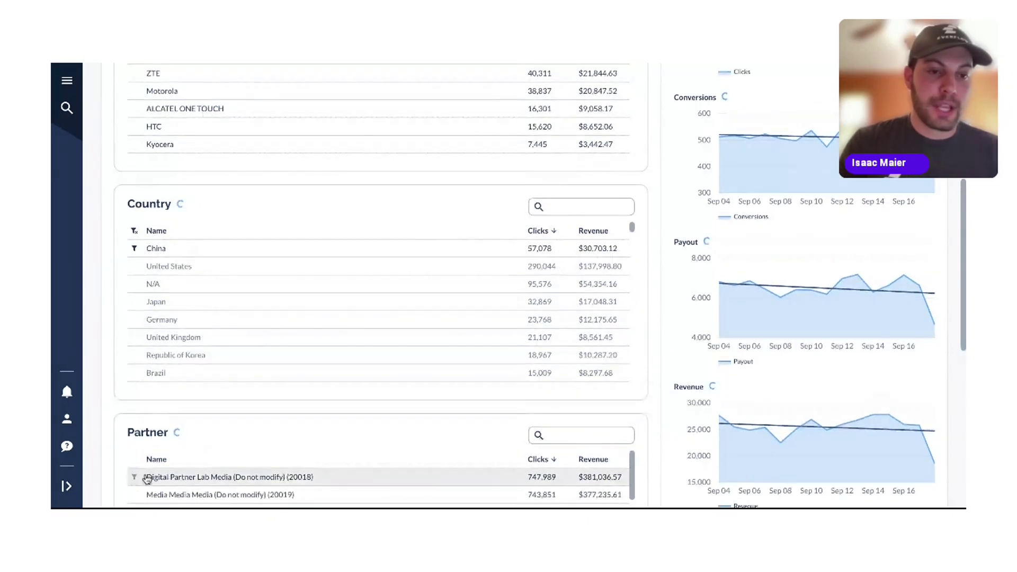
- Examine the Clicks, Conversions, Payout and Revenue charts and the Device Brand and Partner breakdowns for China
mouse_move(734, 307)
scroll(739, 310, "up", 1)
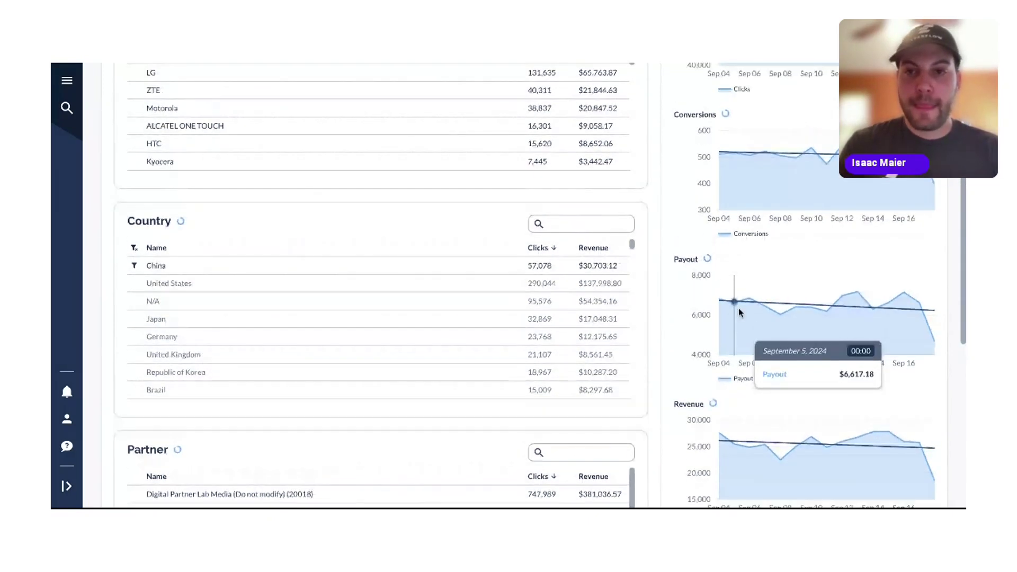
scroll(776, 151, "up", 5)
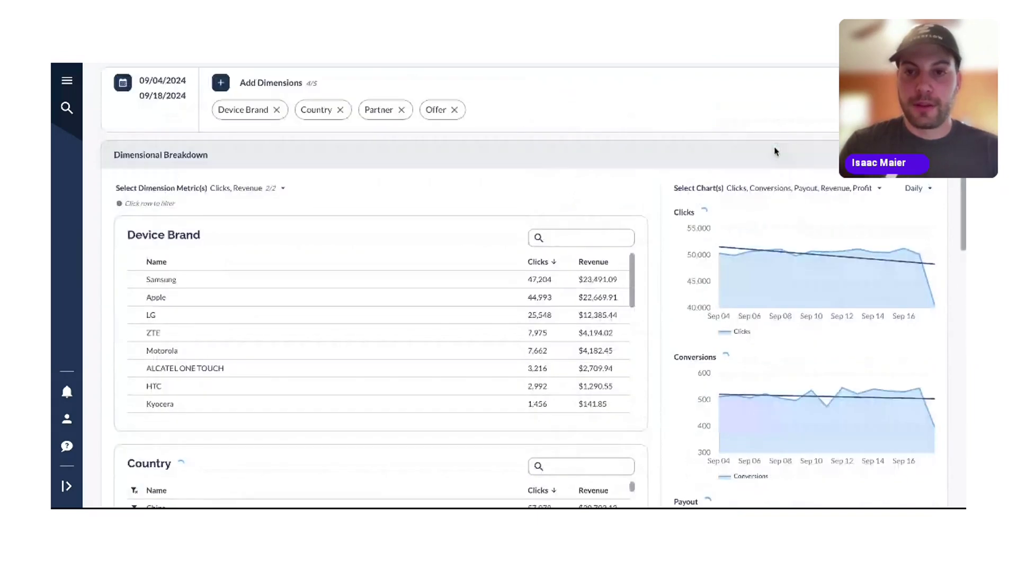
scroll(771, 362, "down", 1)
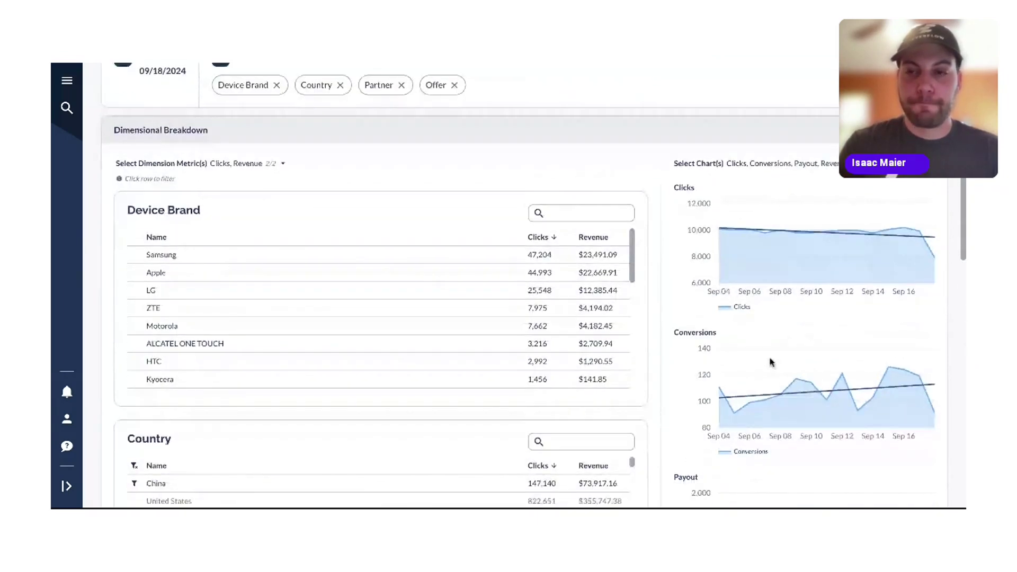
scroll(771, 362, "down", 2)
scroll(770, 362, "down", 3)
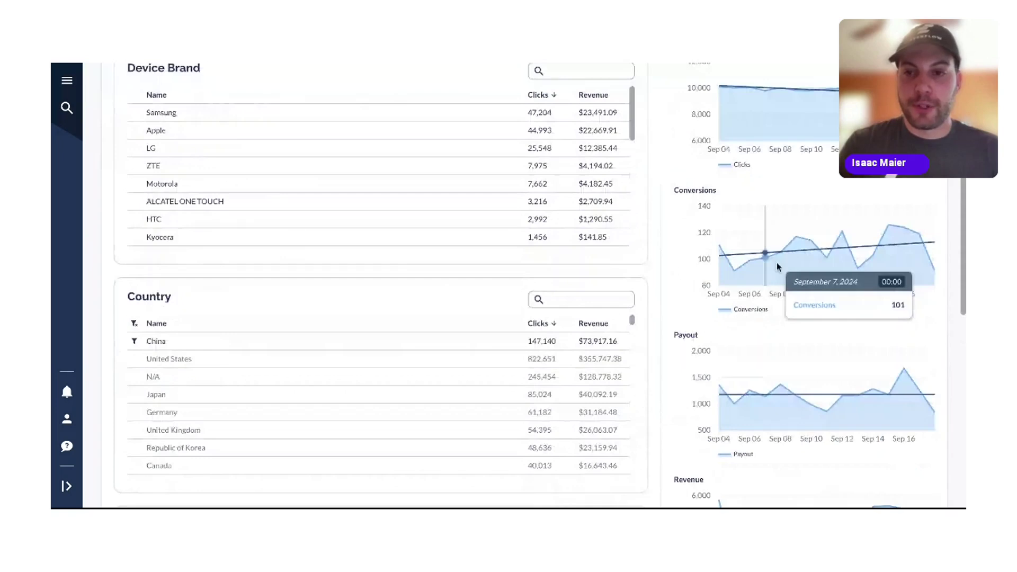
scroll(804, 328, "down", 2)
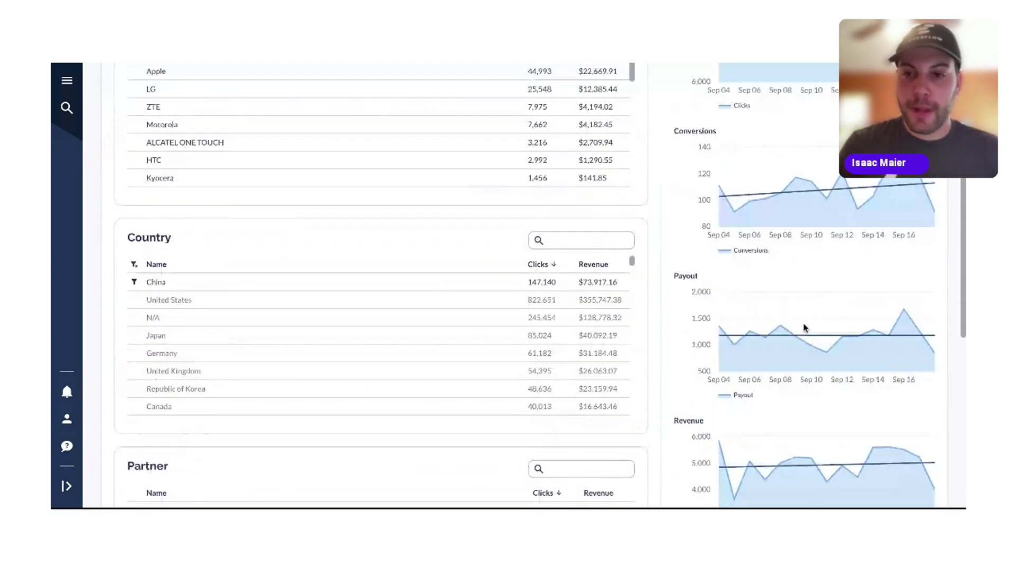
scroll(804, 328, "down", 1)
scroll(845, 305, "down", 1)
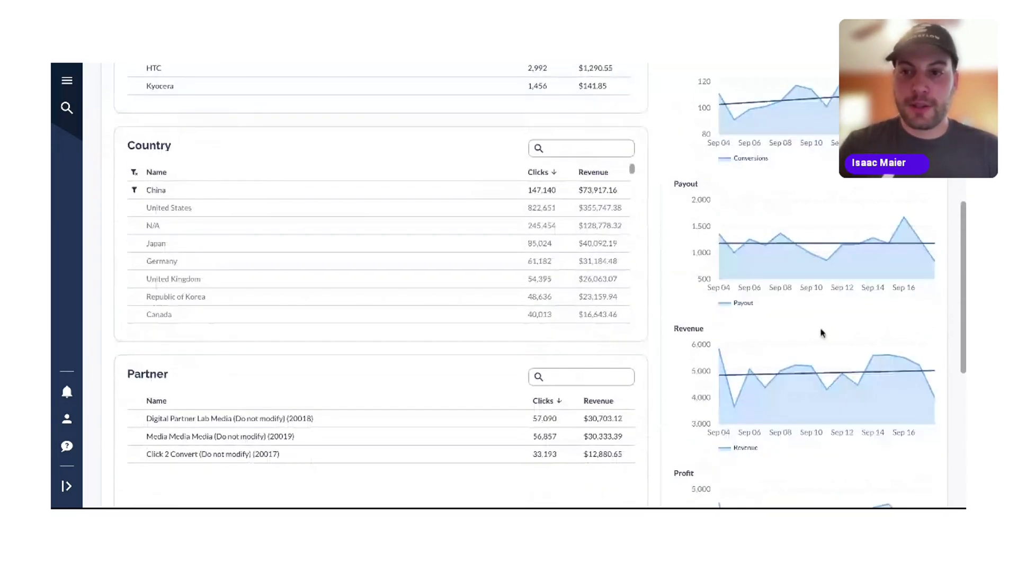
- Review the daily and weekly chart interval options and the metrics available for the report charts
scroll(821, 332, "up", 8)
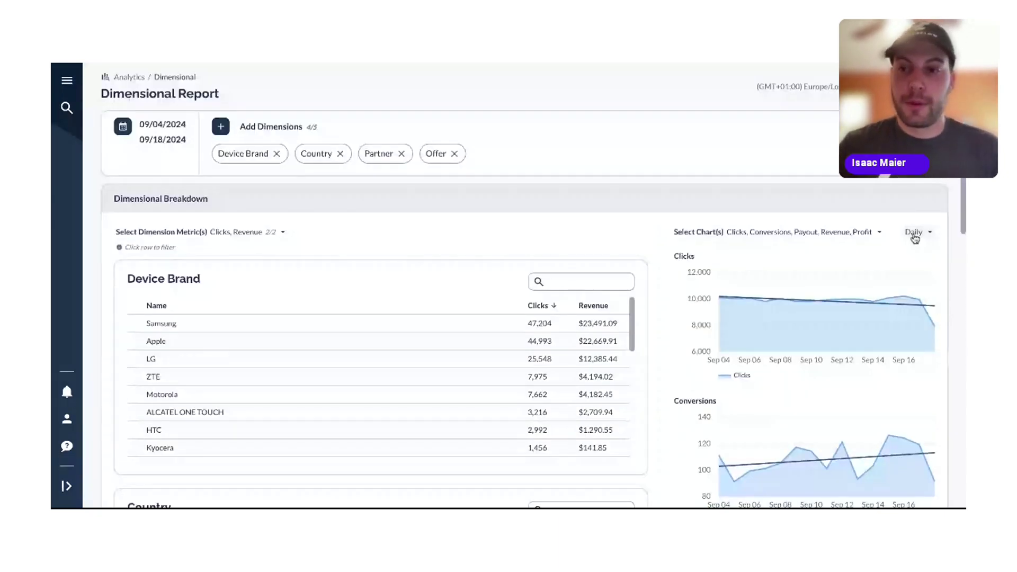
left_click(913, 233)
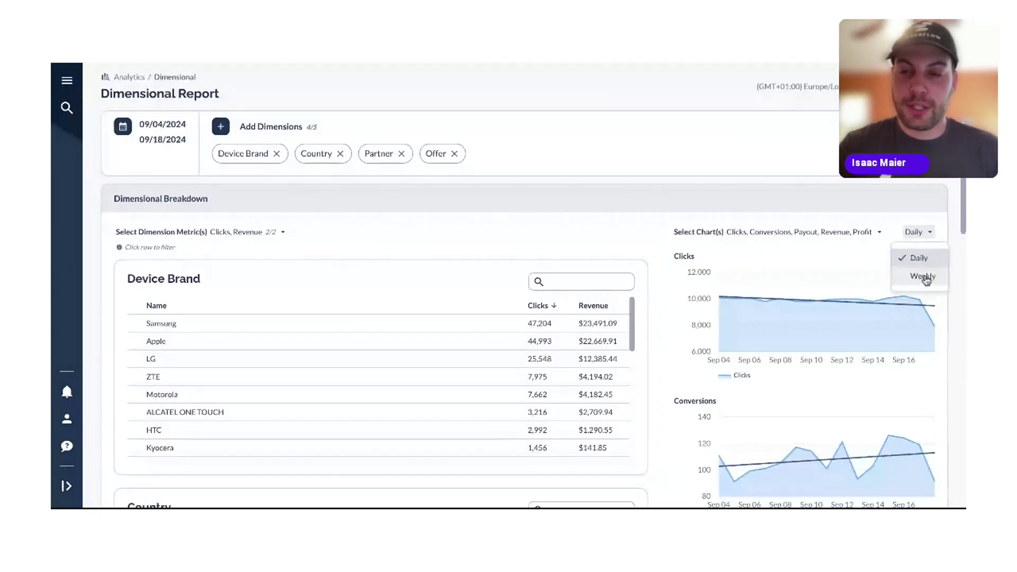
left_click(790, 236)
left_click(717, 231)
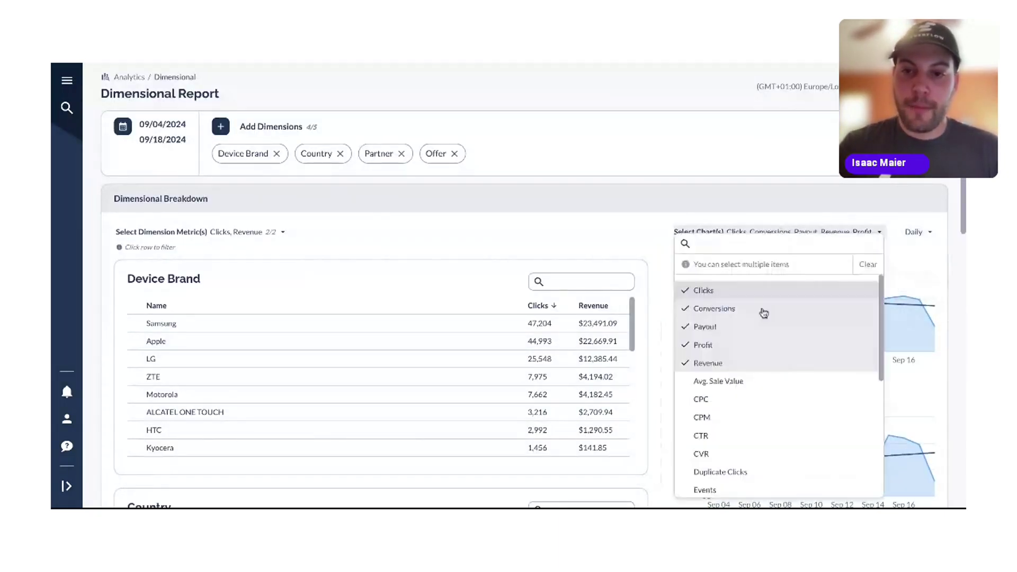
scroll(757, 412, "down", 5)
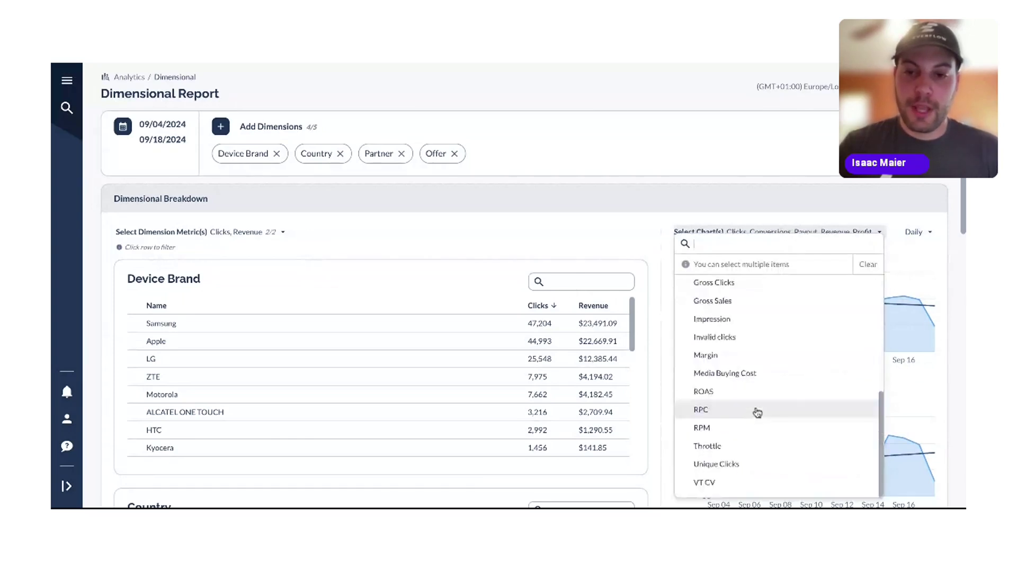
left_click(775, 197)
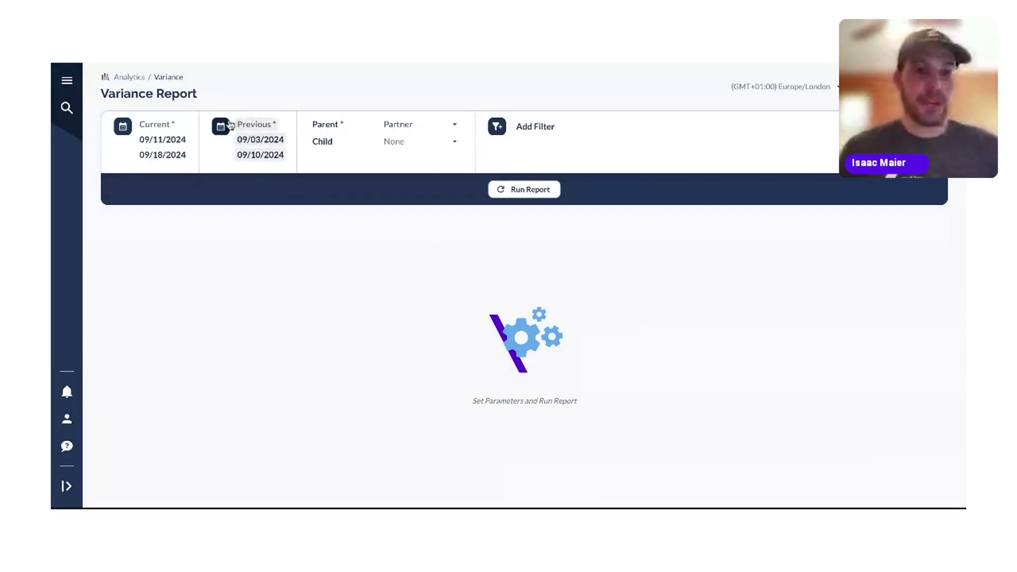
- Check the description of the Variance report in the list of analytics reports
left_click(67, 81)
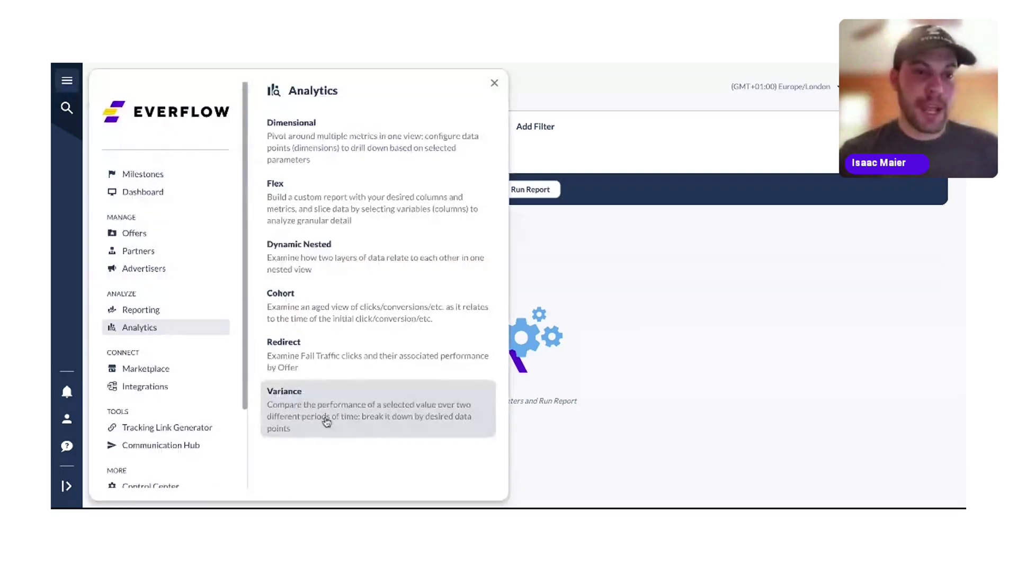
left_click(620, 296)
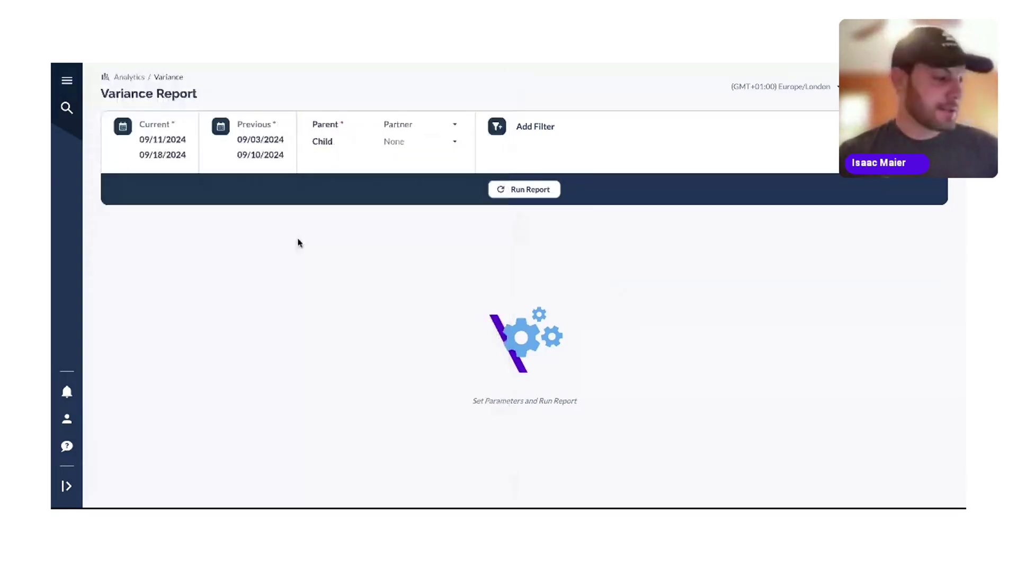
- Set the Variance Report's current period to 09/04/2024 through 09/18/2024
left_click(172, 147)
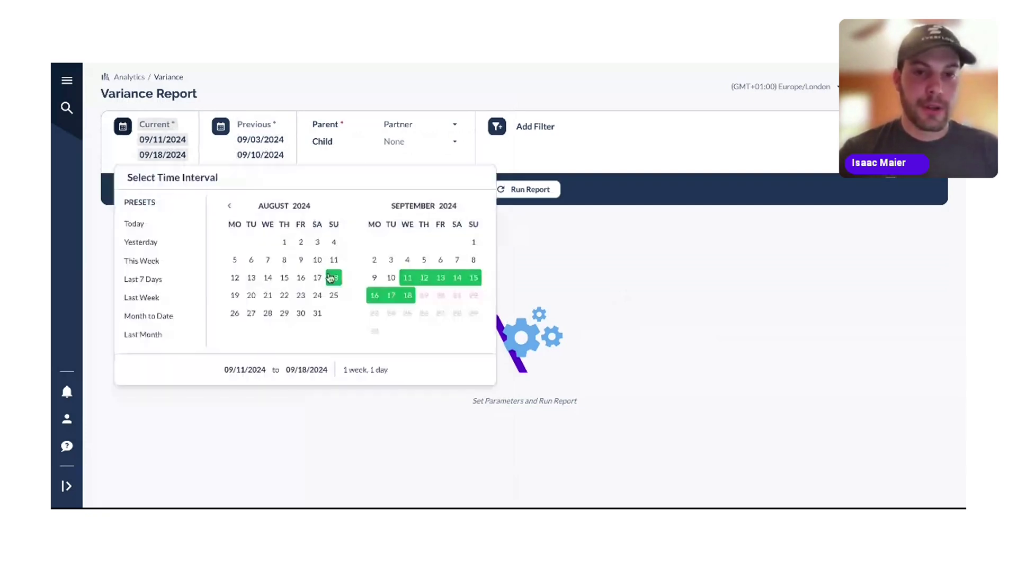
left_click(407, 260)
left_click(407, 294)
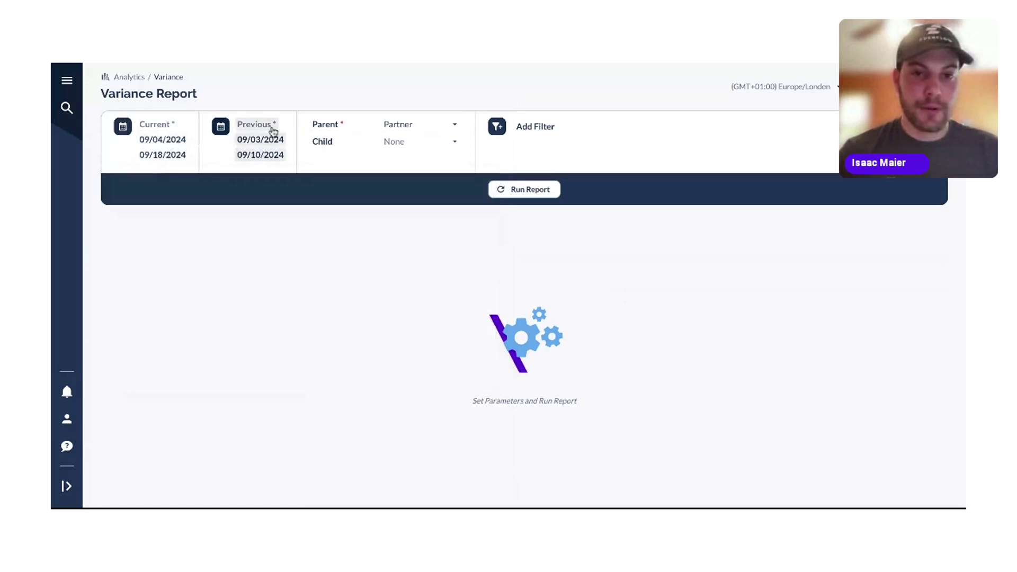
- Set the previous comparison period to 08/20/2024 through 09/03/2024 and run the Variance Report
left_click(273, 131)
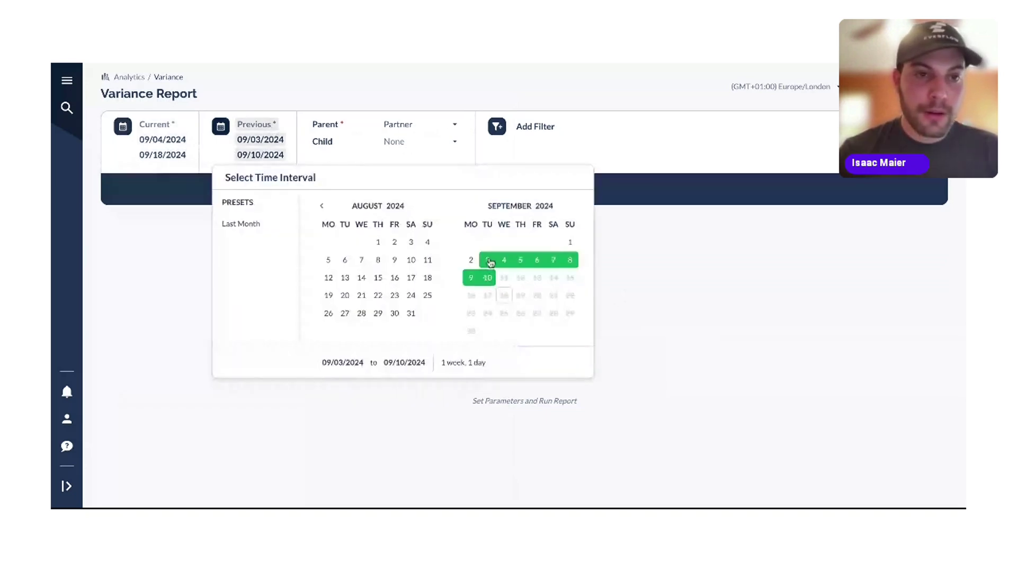
left_click(488, 260)
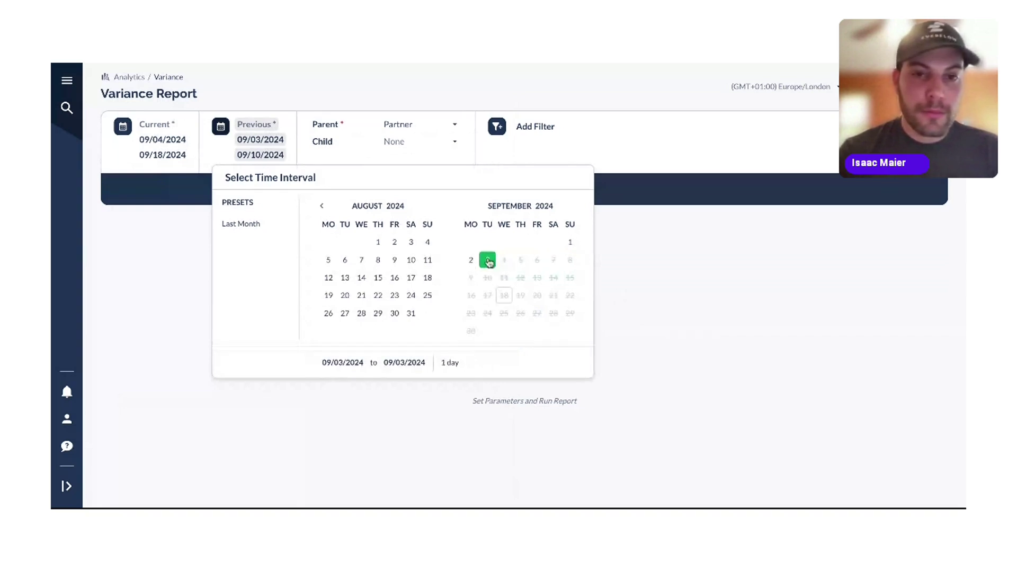
left_click(345, 296)
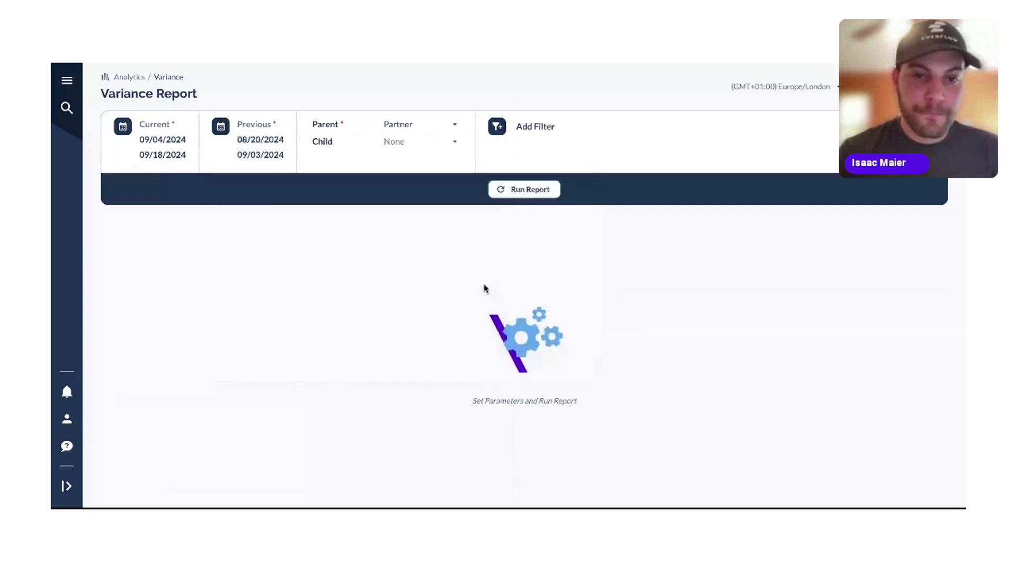
left_click(523, 191)
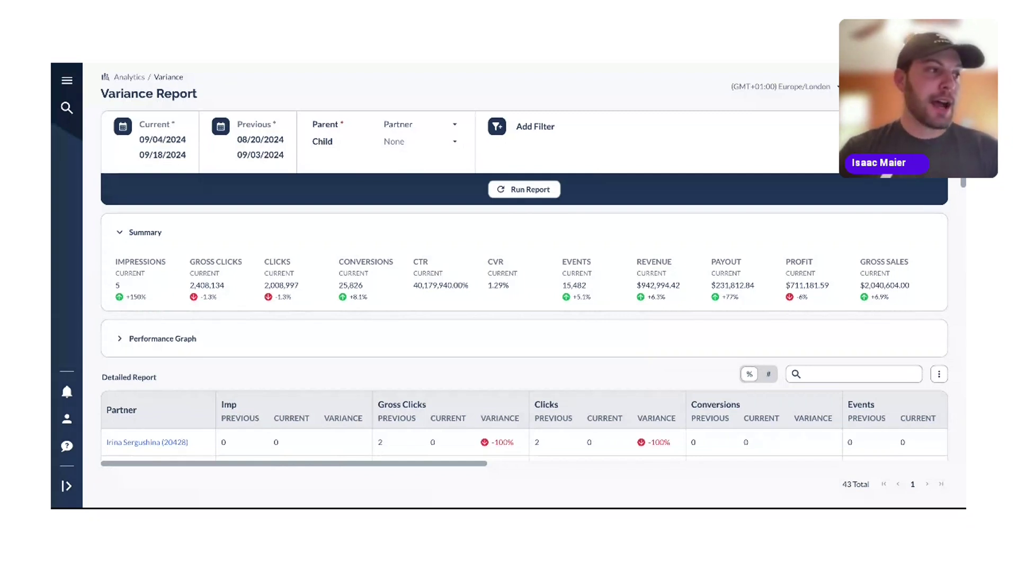
- Look through the reporting filters available for the Variance Report, such as Offer, Advertiser, Partner and Country
left_click(512, 129)
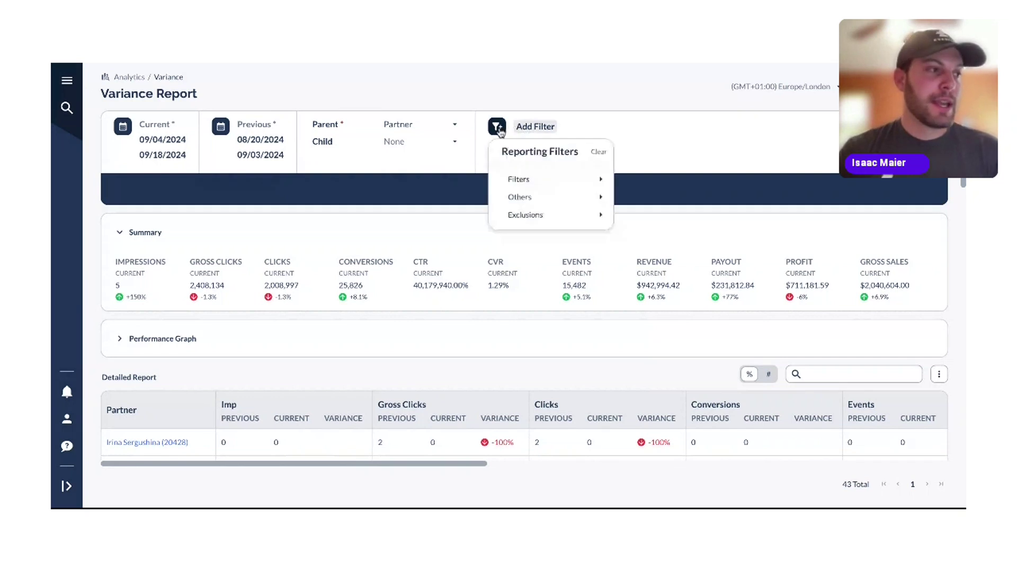
left_click(513, 180)
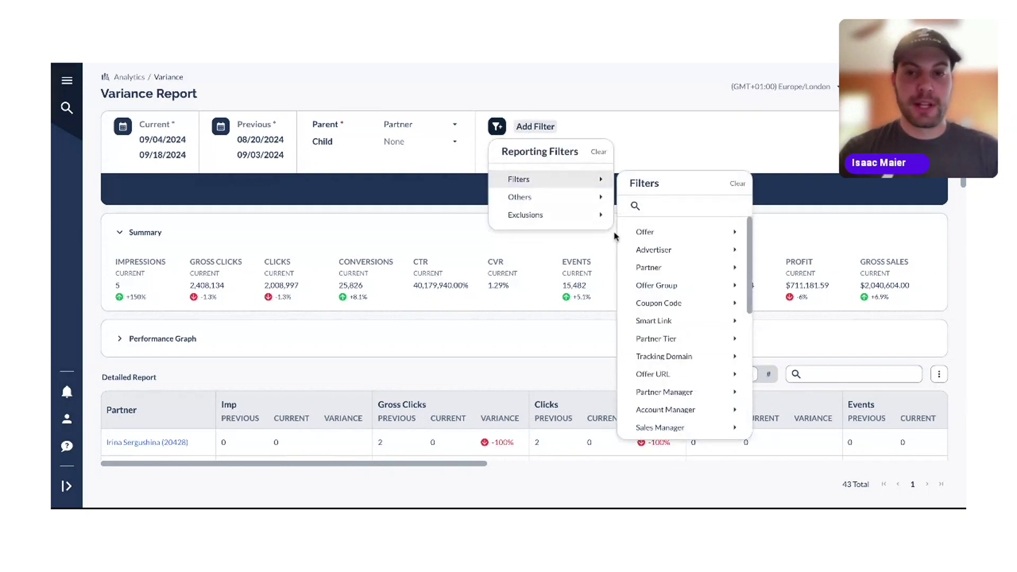
left_click(652, 252)
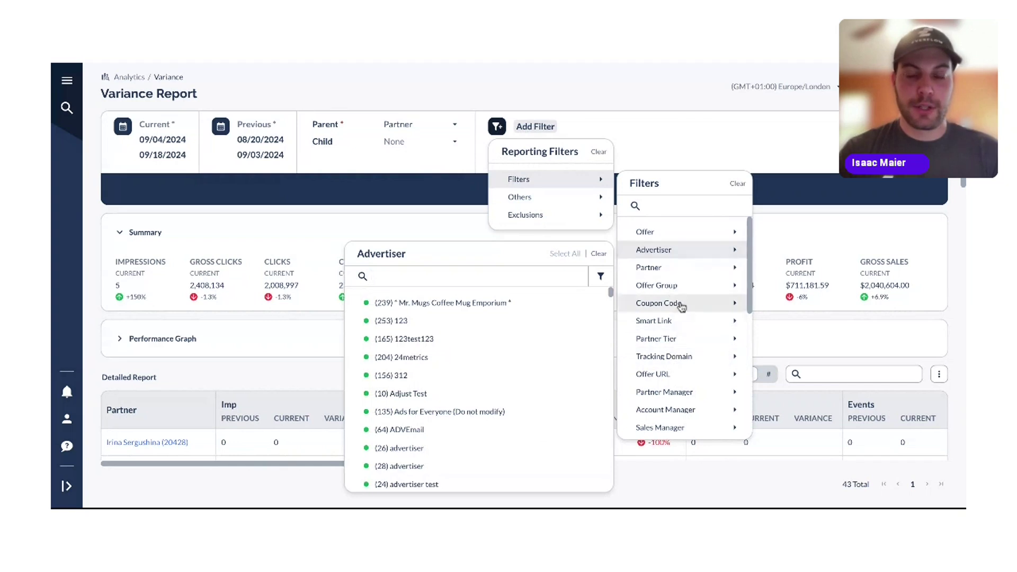
left_click(647, 233)
left_click(653, 250)
left_click(648, 267)
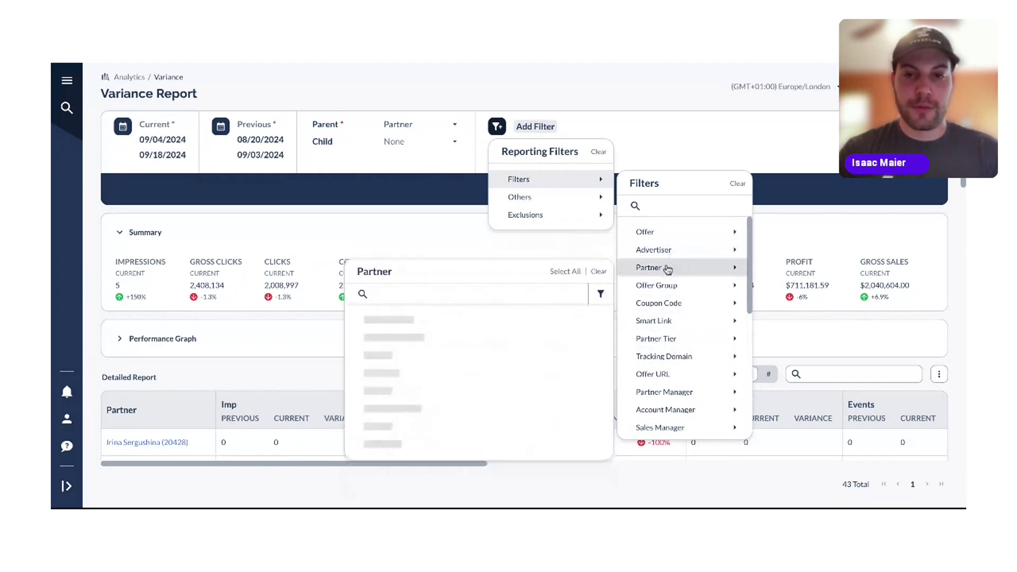
scroll(667, 270, "down", 1)
scroll(667, 270, "down", 2)
left_click(667, 268)
scroll(667, 268, "down", 3)
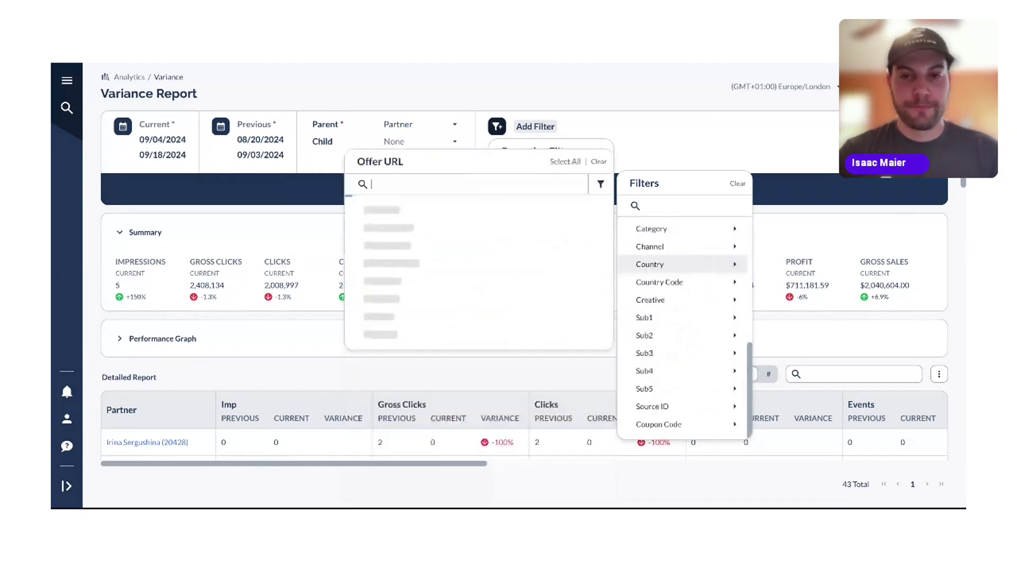
left_click(660, 268)
left_click(617, 87)
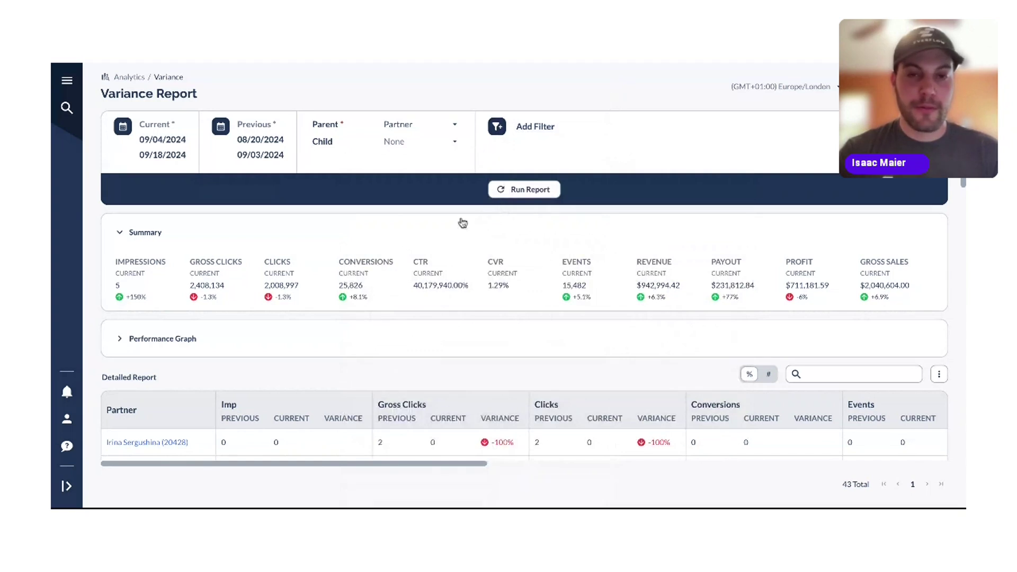
- Examine the Variance Report's summary metrics and the per-partner rows of the Detailed Report
scroll(419, 224, "down", 1)
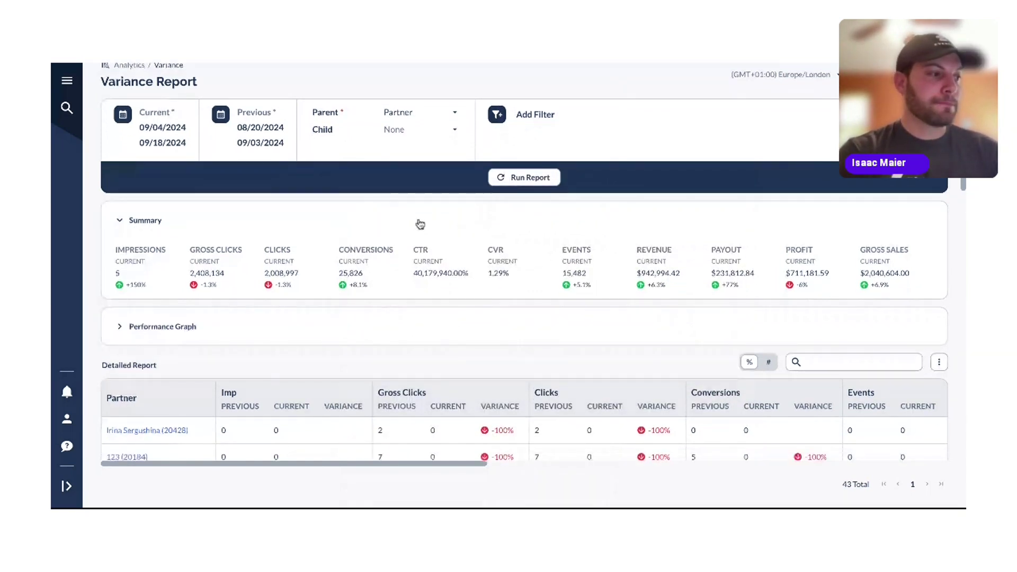
scroll(420, 224, "down", 1)
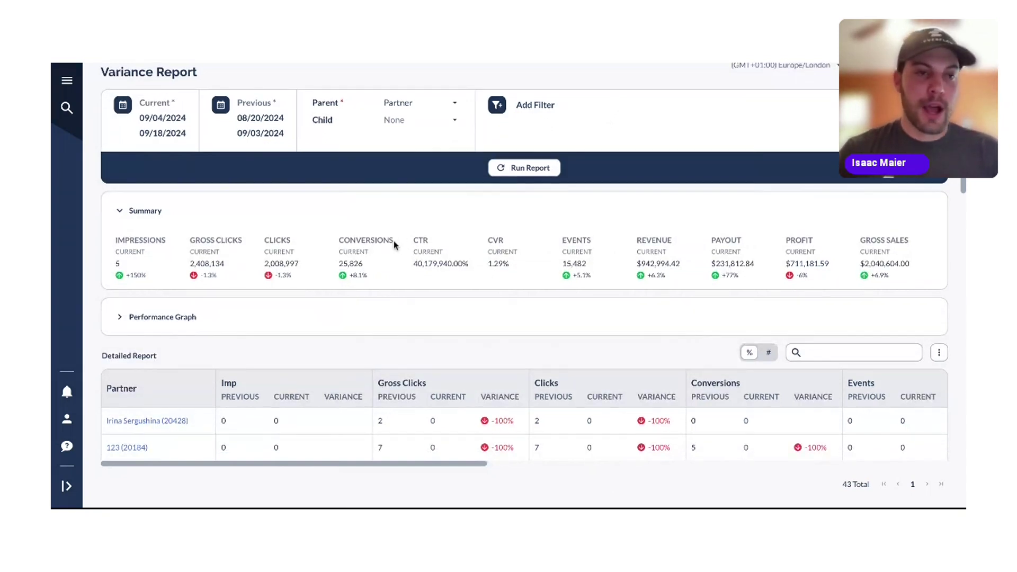
scroll(393, 241, "down", 3)
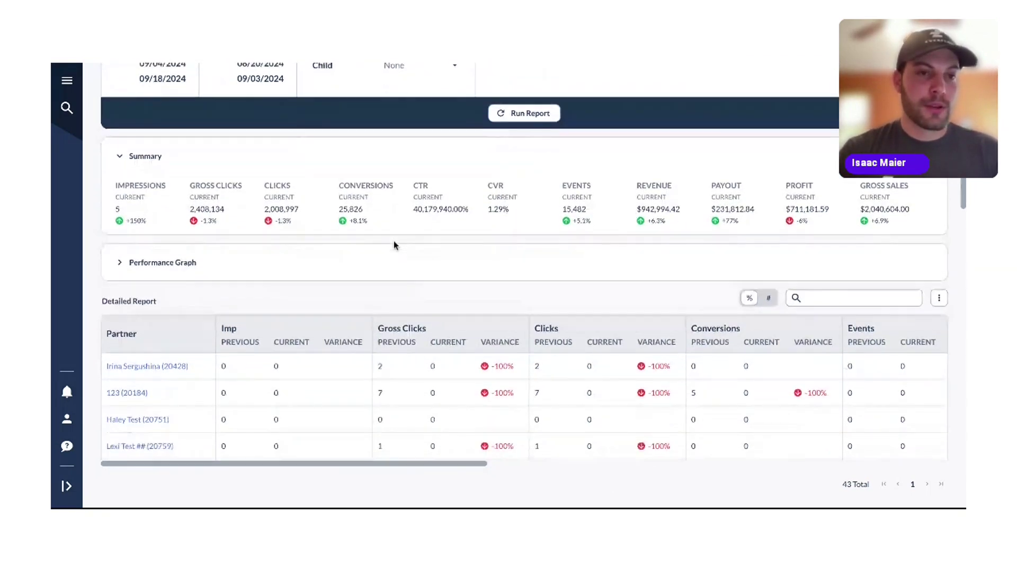
- Collapse and re-expand the Summary section and review its metrics alongside the report's current and previous date ranges
left_click(120, 157)
left_click(121, 158)
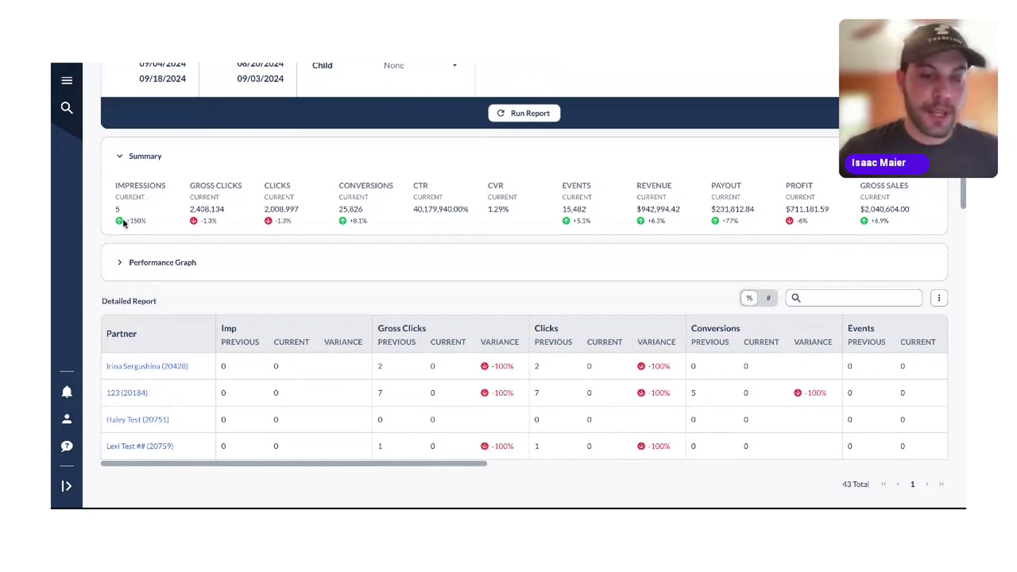
scroll(126, 227, "up", 1)
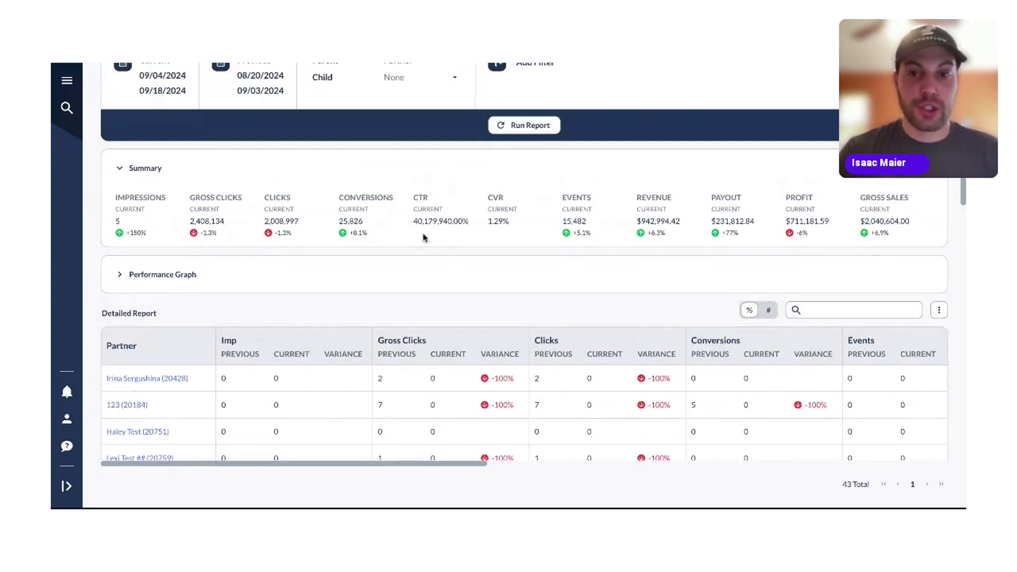
scroll(424, 238, "up", 1)
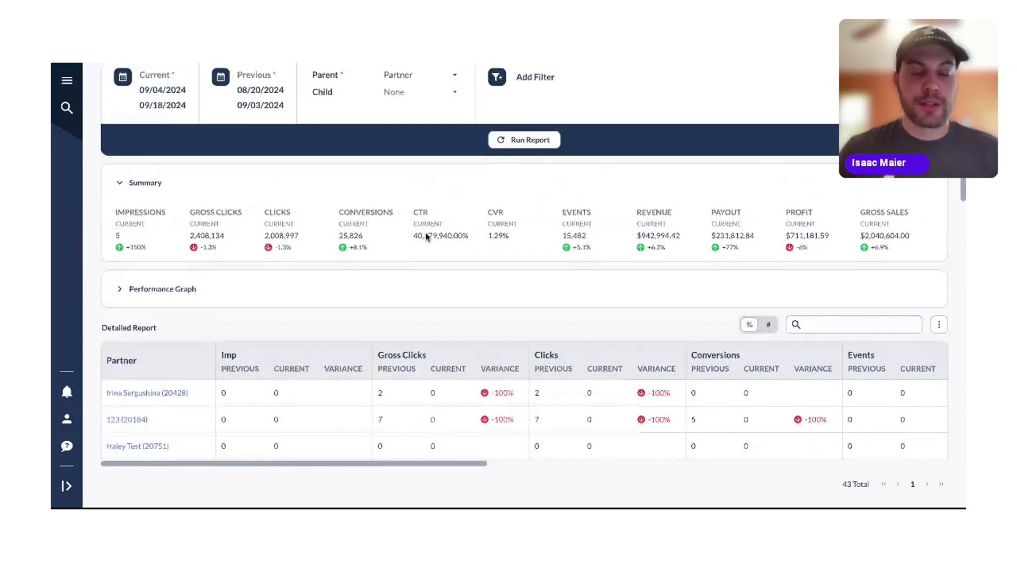
scroll(426, 236, "up", 2)
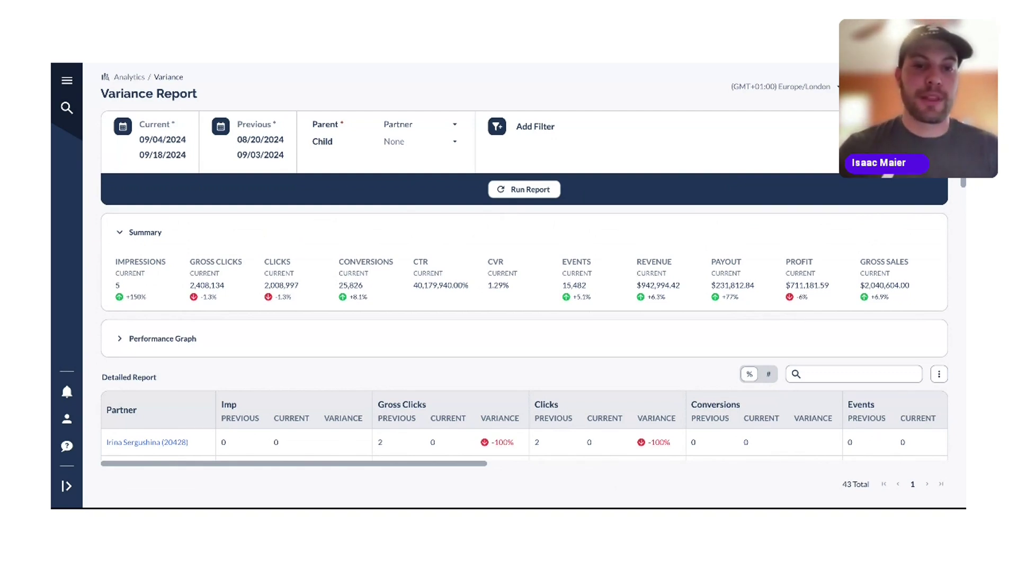
- Expand the Performance Graph and inspect the current and previous Revenue and Payout on individual days
scroll(525, 317, "down", 1)
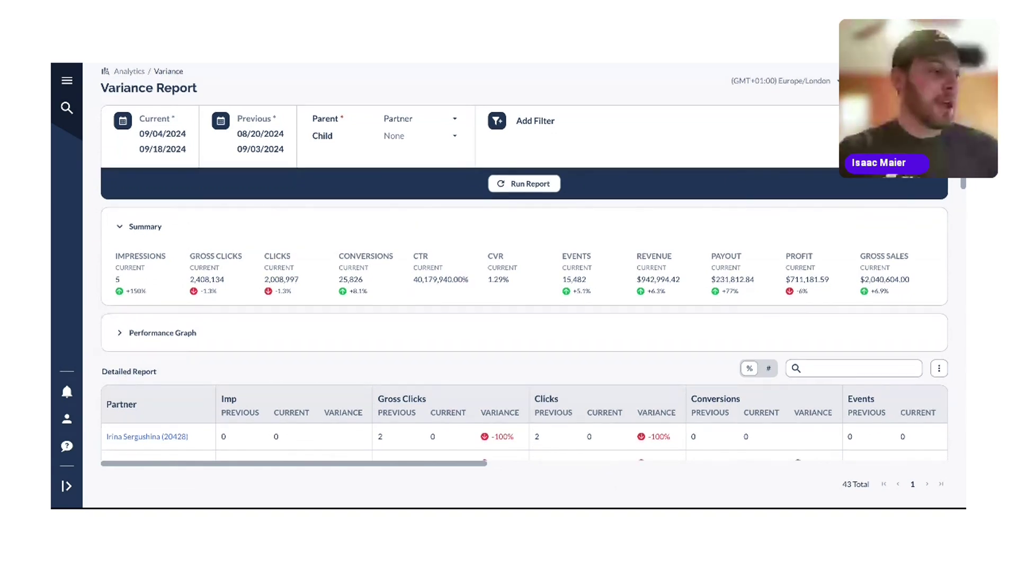
scroll(524, 318, "down", 1)
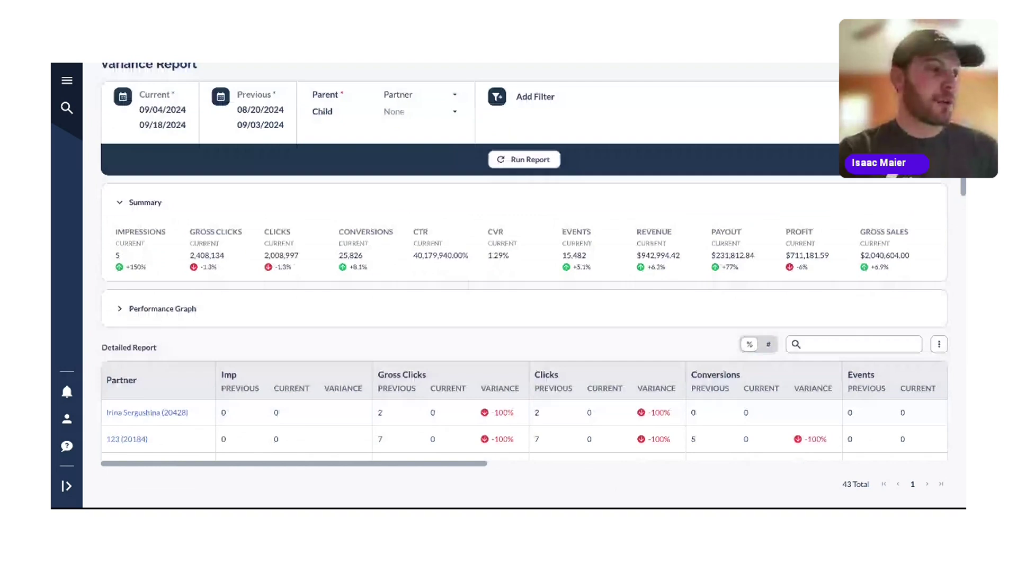
scroll(524, 318, "down", 1)
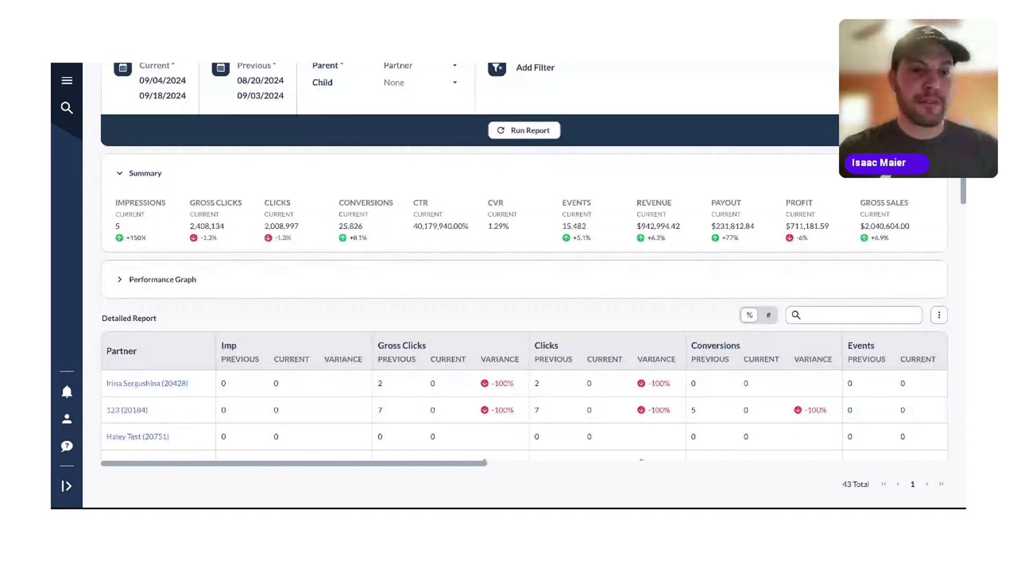
scroll(524, 318, "down", 1)
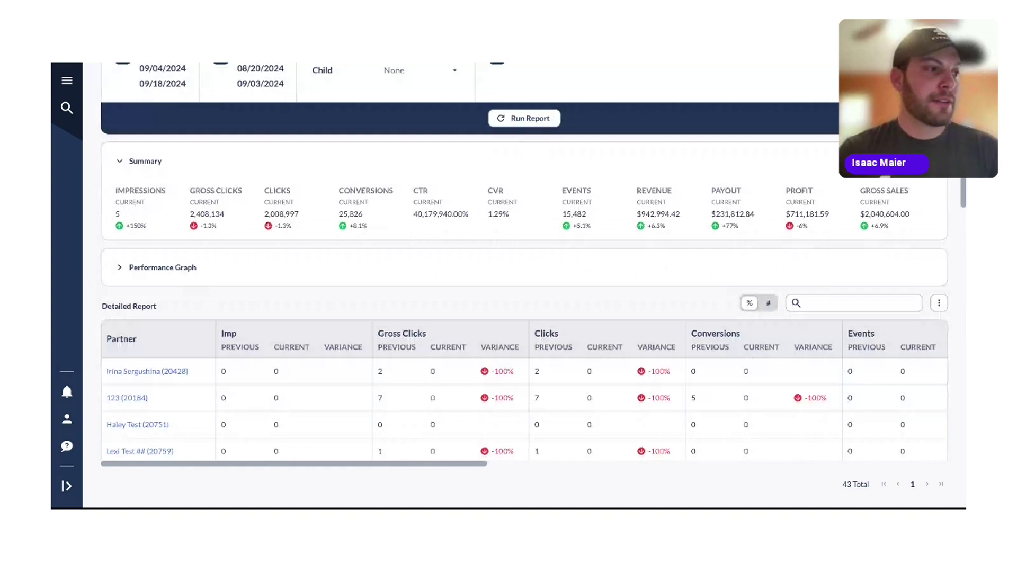
left_click(162, 267)
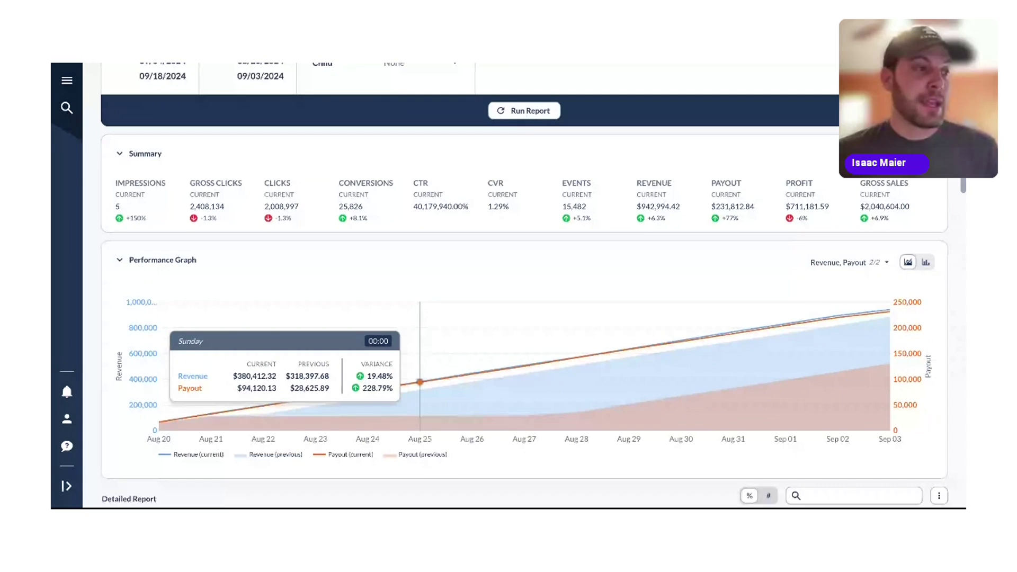
scroll(524, 286, "down", 1)
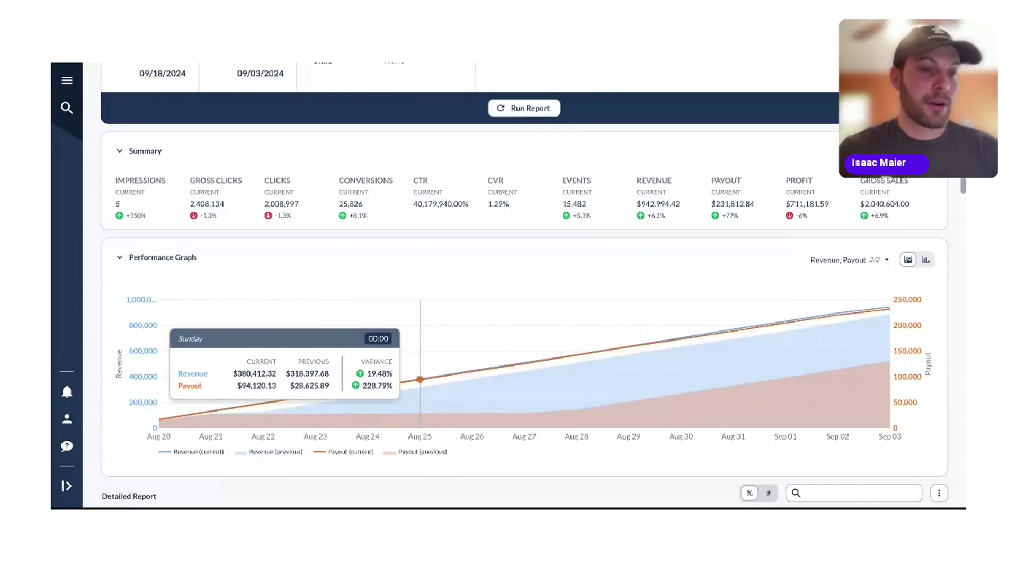
scroll(525, 286, "down", 1)
scroll(609, 368, "down", 2)
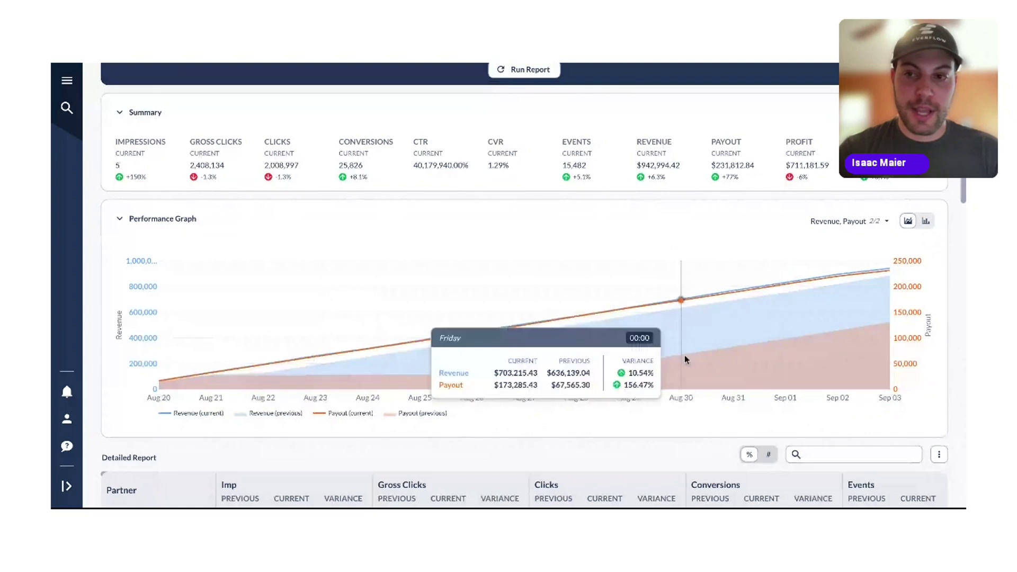
scroll(468, 424, "down", 1)
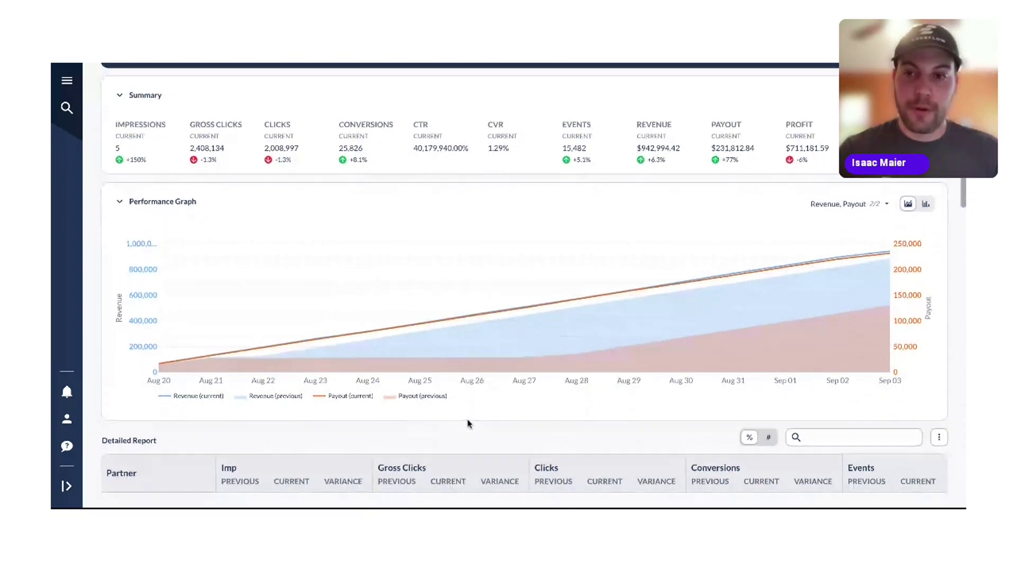
- Check the Performance Graph's selectable metrics, then preview it as a bar chart and return to the line view
scroll(468, 423, "down", 1)
left_click(846, 195)
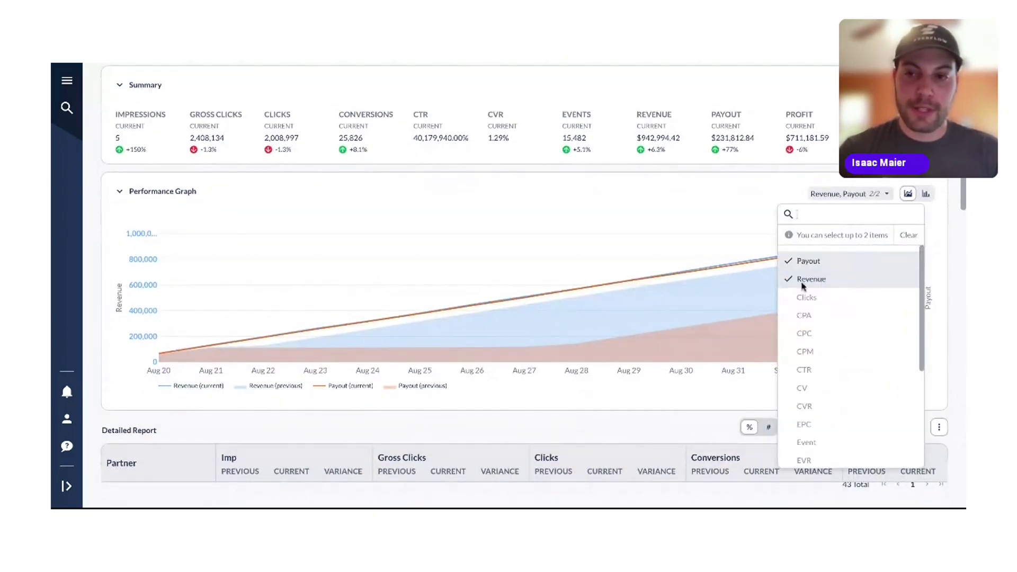
left_click(740, 199)
left_click(744, 197)
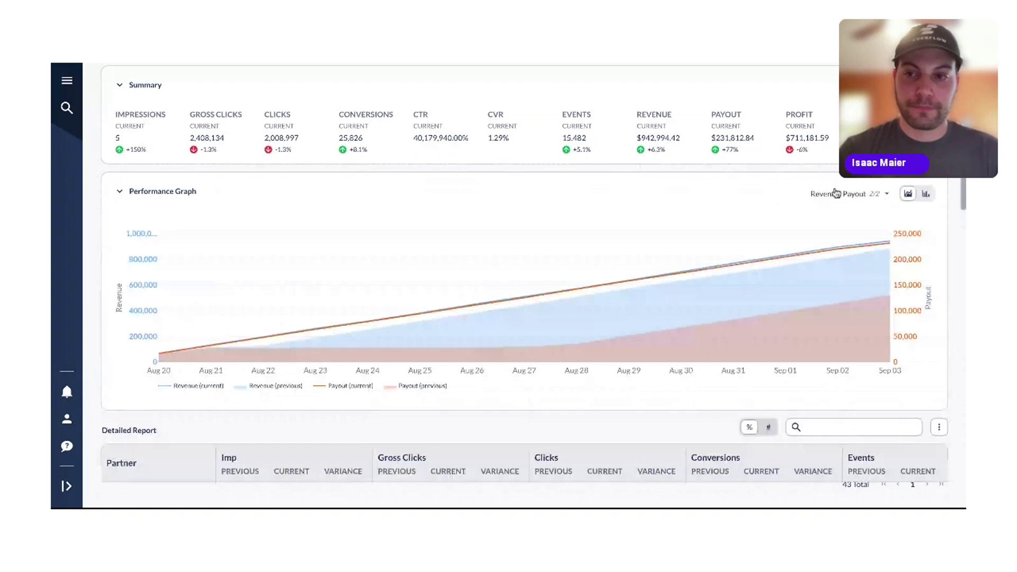
left_click(926, 194)
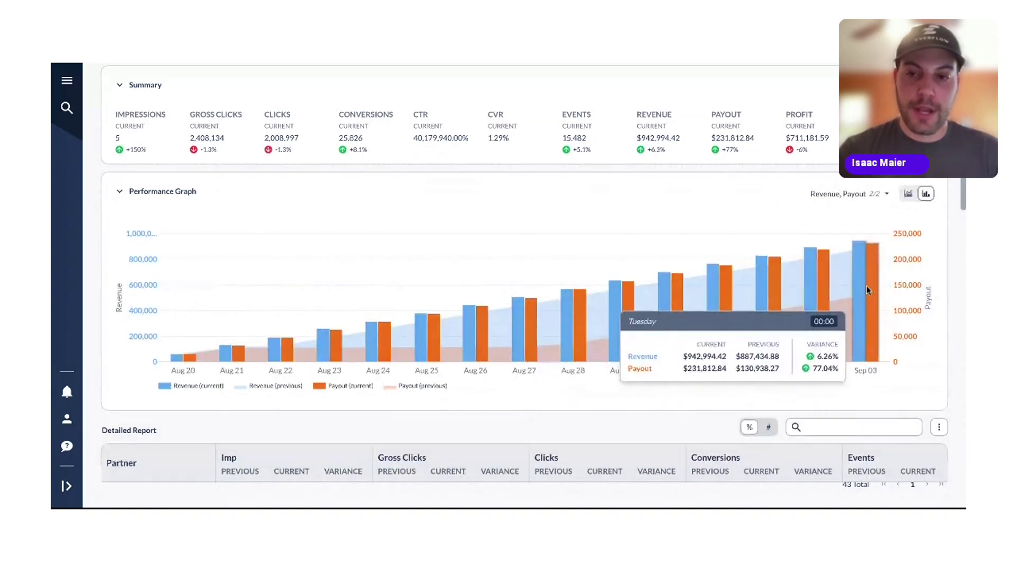
left_click(907, 194)
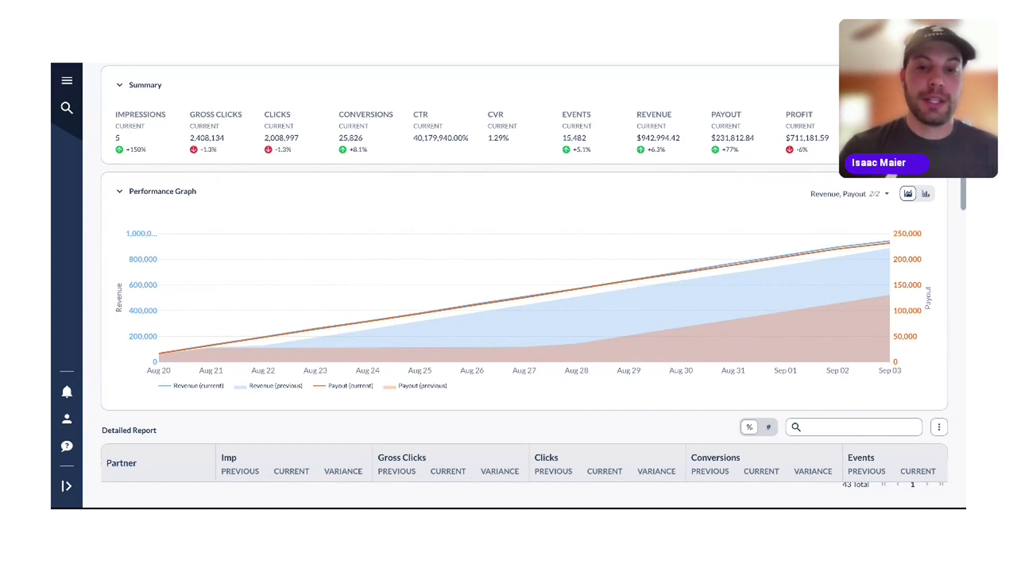
- Examine the Detailed Report's per-partner variances for gross clicks, clicks and conversions
scroll(524, 273, "down", 1)
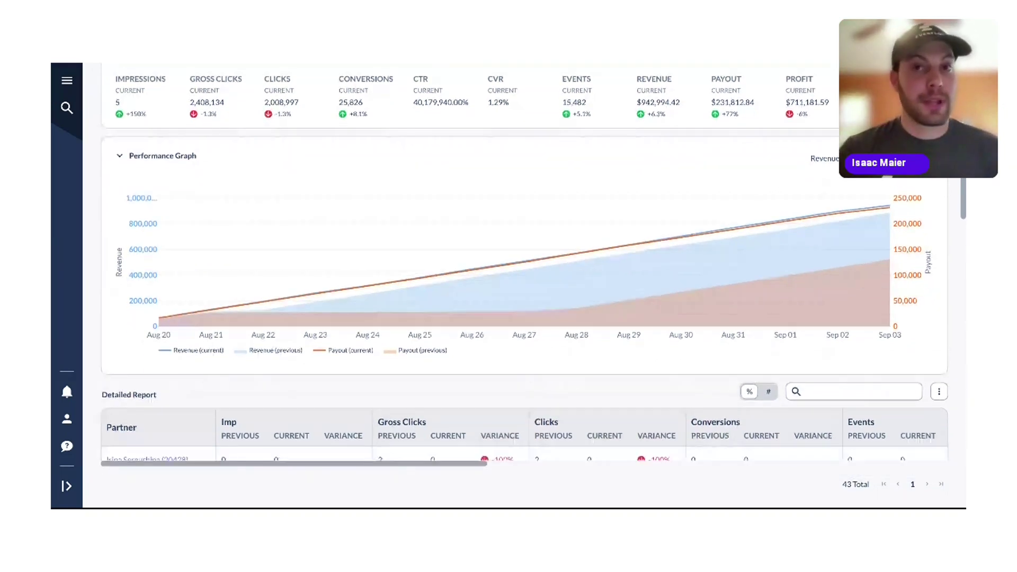
scroll(524, 273, "down", 5)
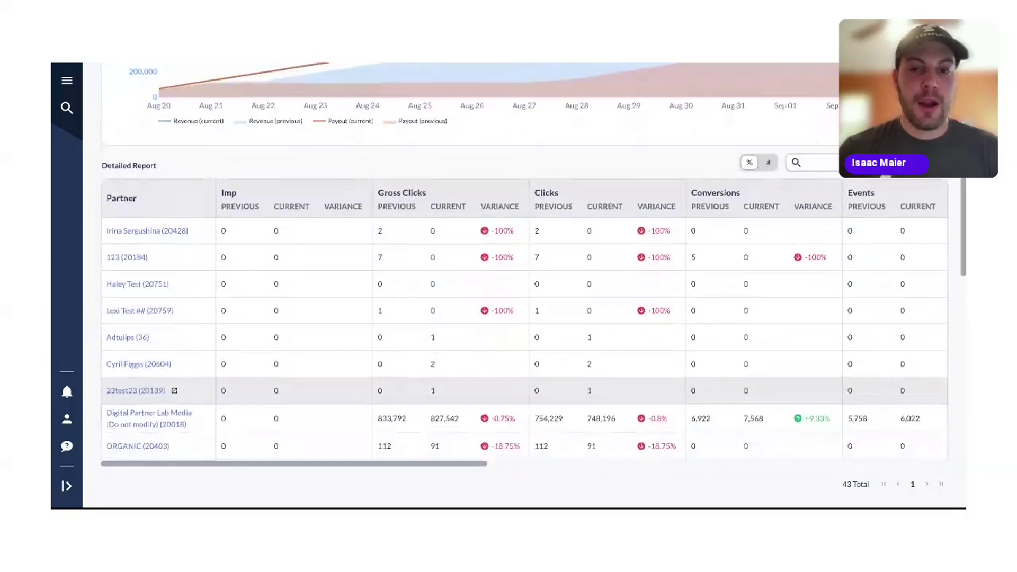
scroll(524, 403, "down", 1)
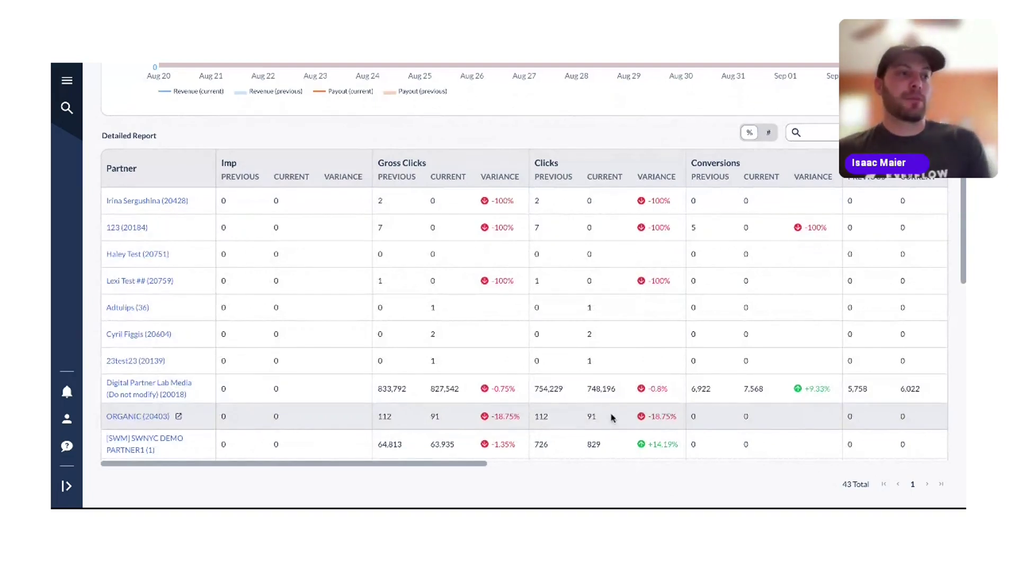
scroll(459, 291, "down", 1)
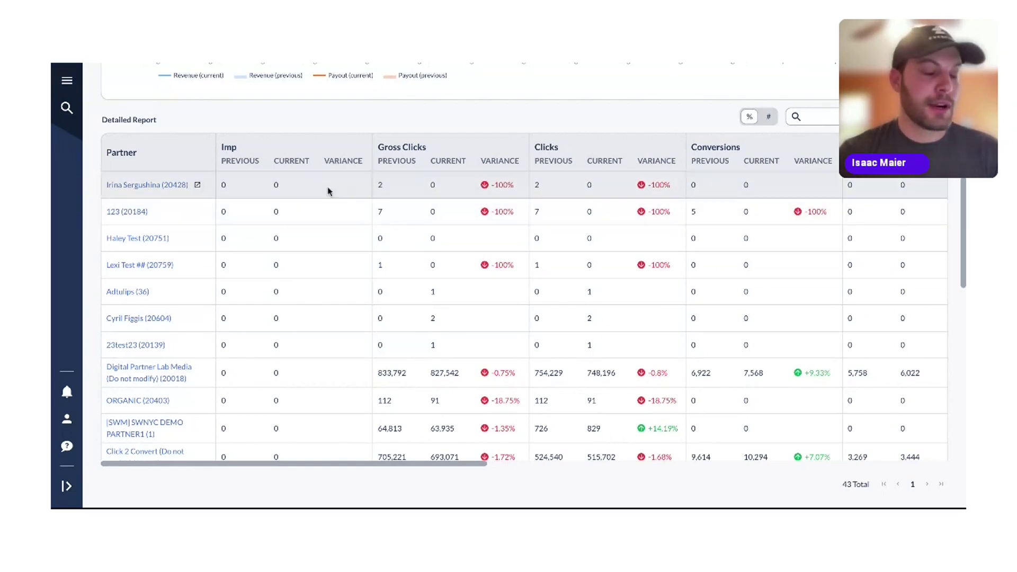
scroll(325, 242, "down", 2)
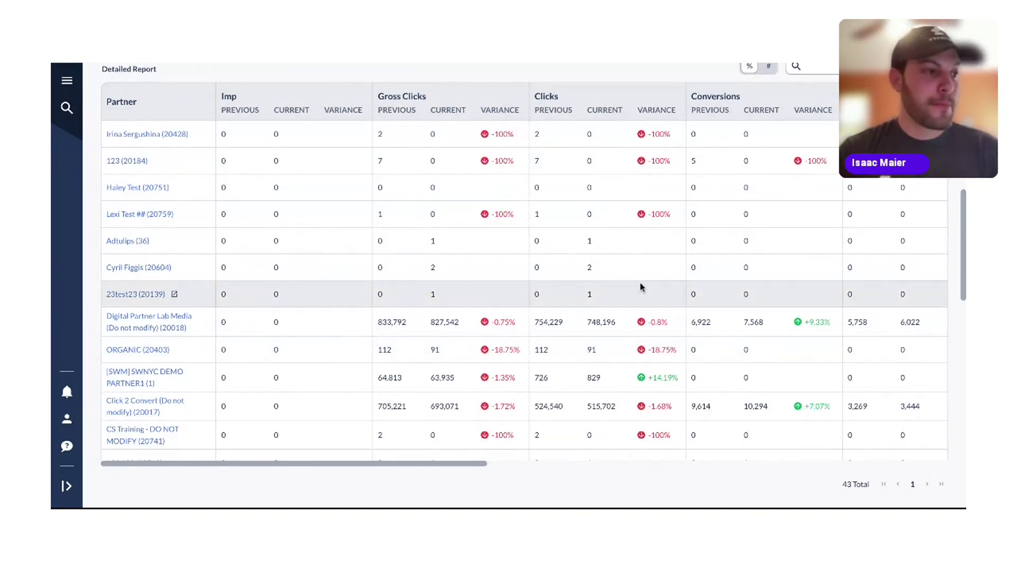
- Look at the Detailed Report's CSV and JSON export formats and its Table Columns settings, closing them without changes
scroll(667, 278, "up", 1)
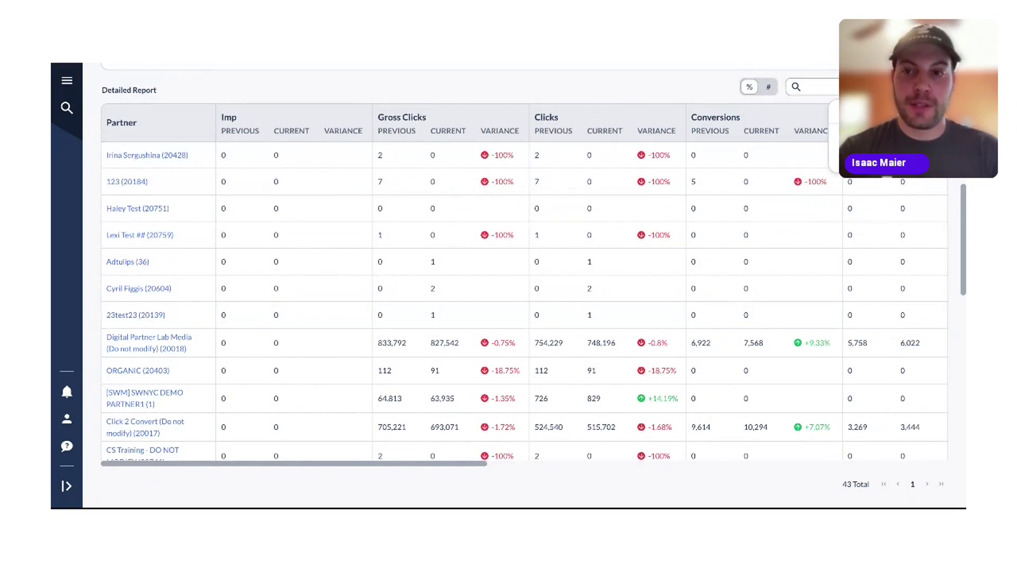
left_click(843, 139)
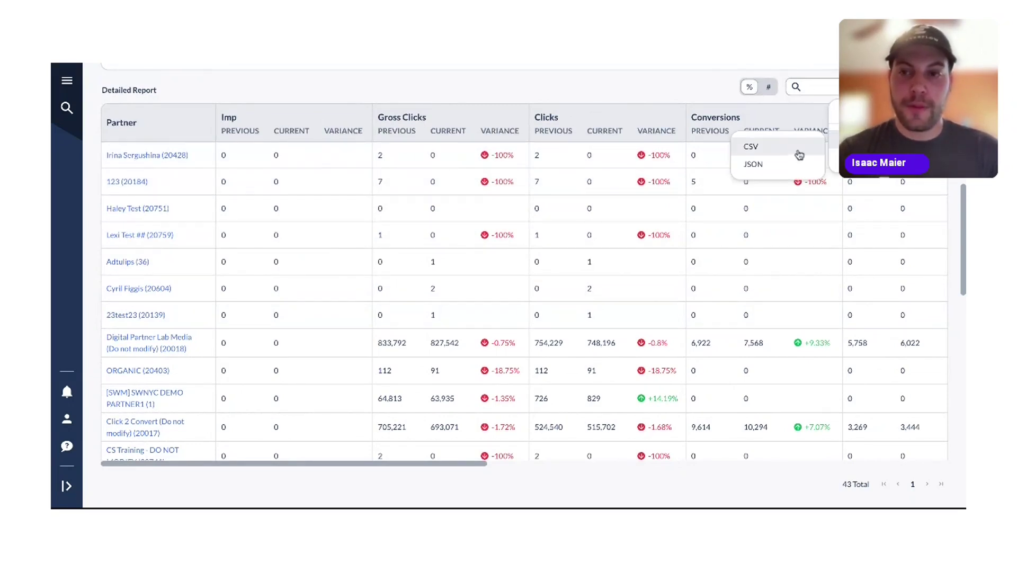
left_click(845, 112)
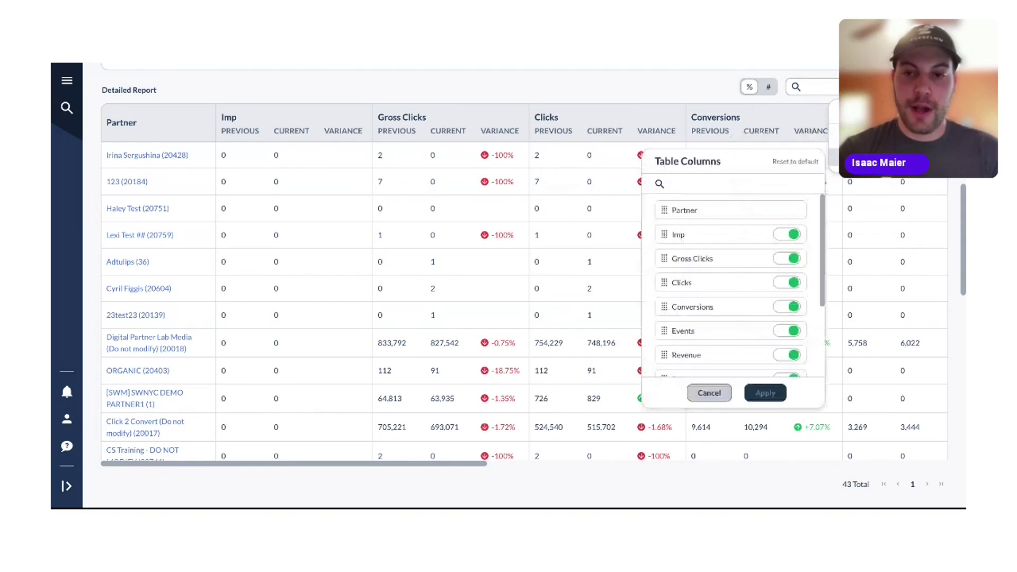
scroll(722, 279, "down", 2)
scroll(715, 286, "up", 1)
left_click(709, 392)
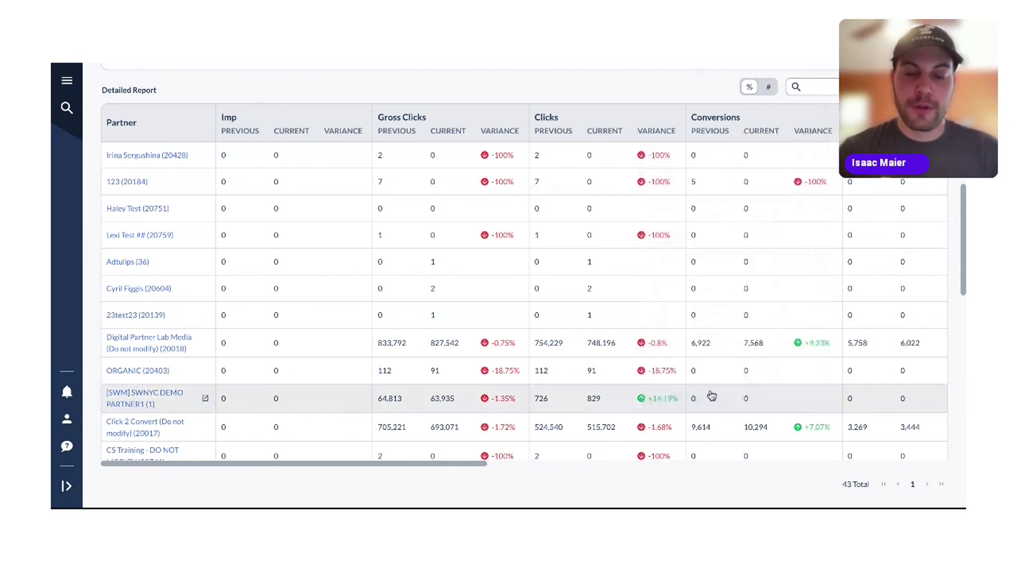
scroll(503, 339, "up", 1)
scroll(503, 339, "down", 2)
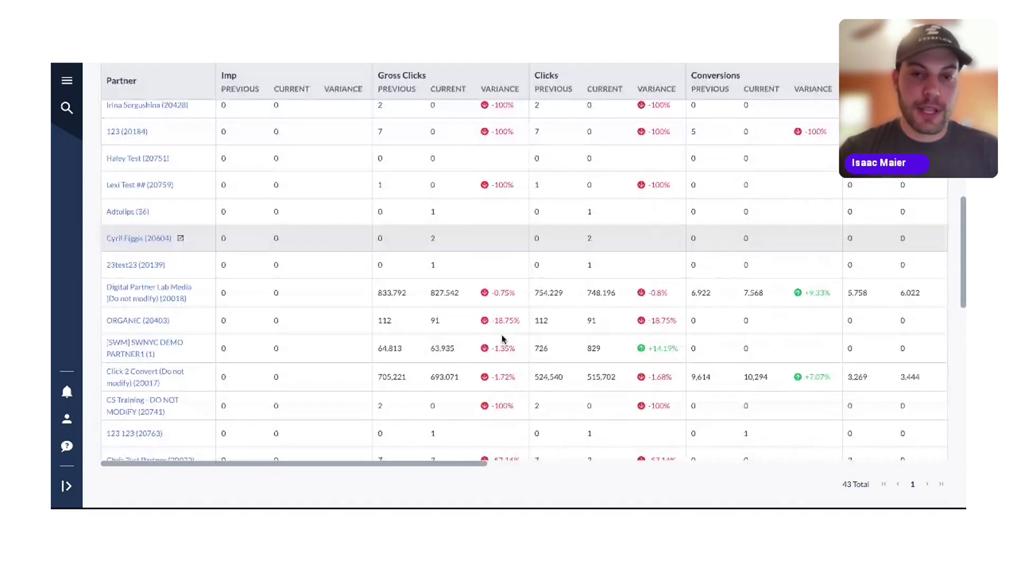
scroll(493, 302, "up", 1)
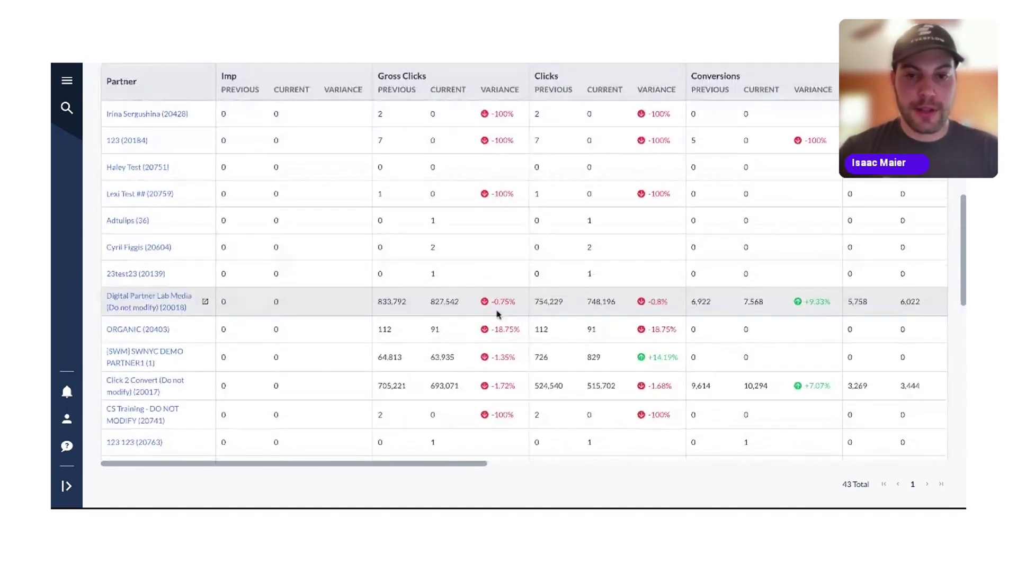
scroll(498, 318, "down", 1)
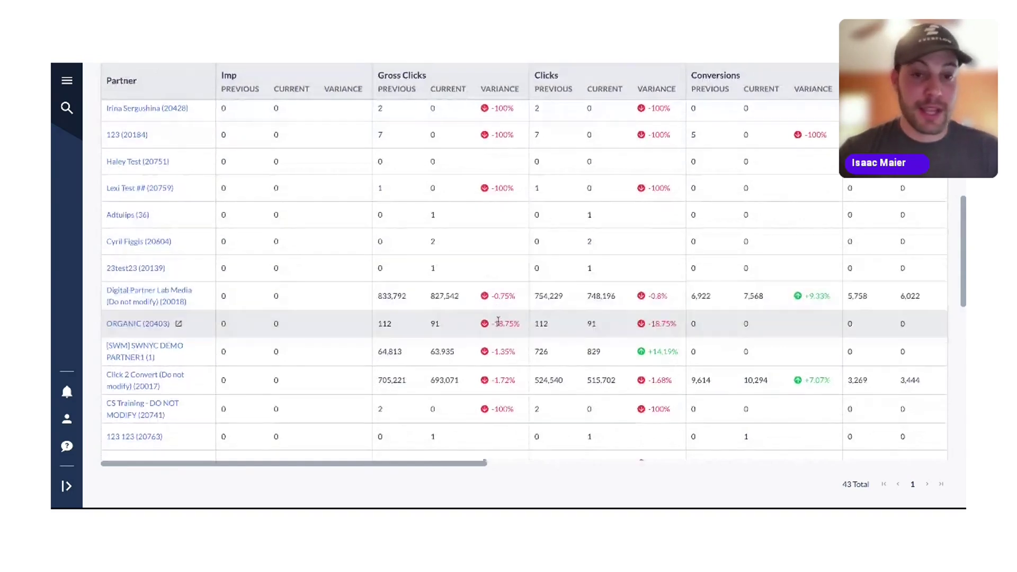